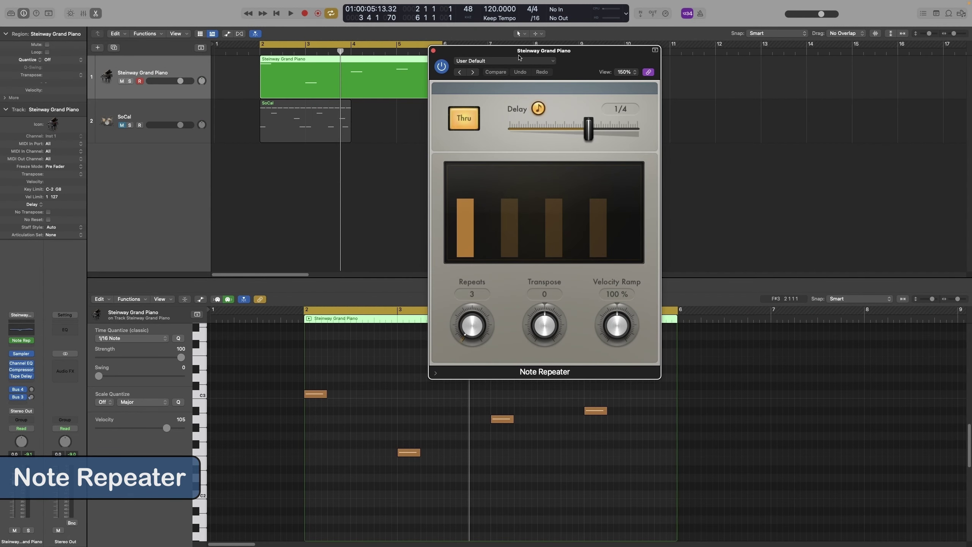
Shift the piano's Note Repeater window slightly left over the arrangement
drag(591, 59, 572, 59)
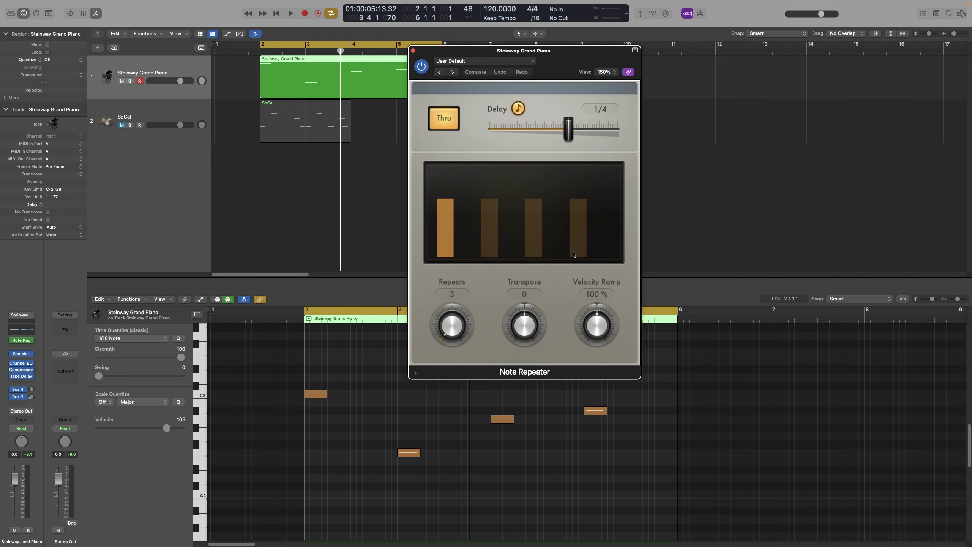
Bypass the piano's Note Repeater and toggle Thru off, then back on
click(422, 66)
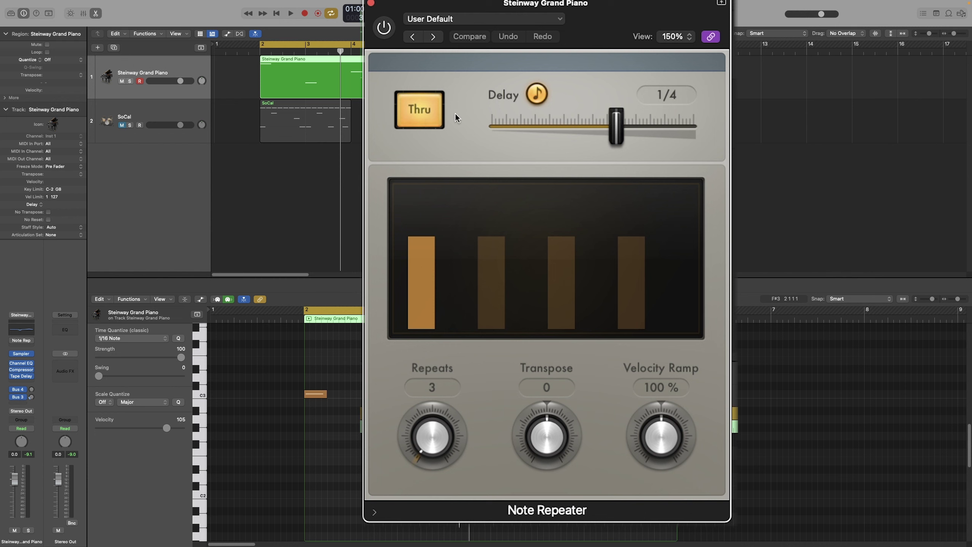
click(429, 110)
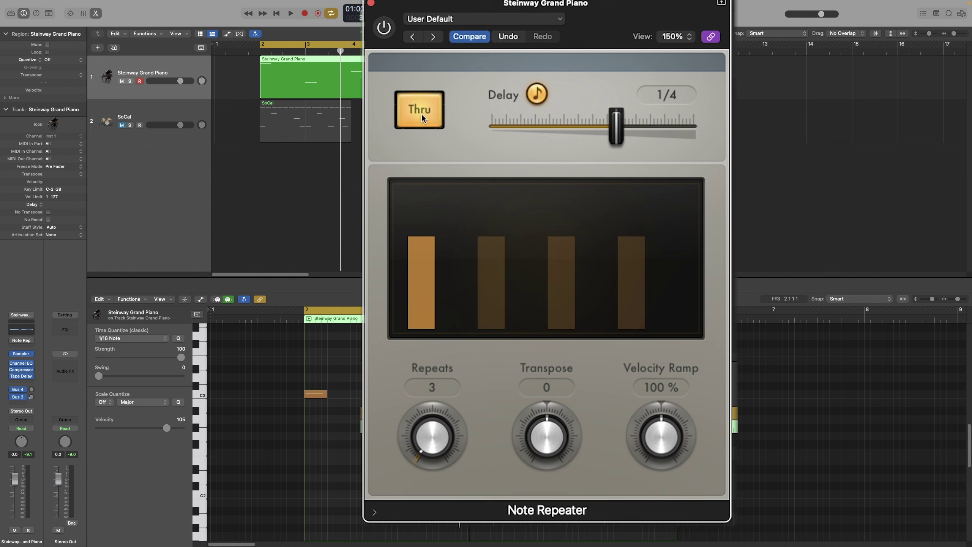
click(422, 111)
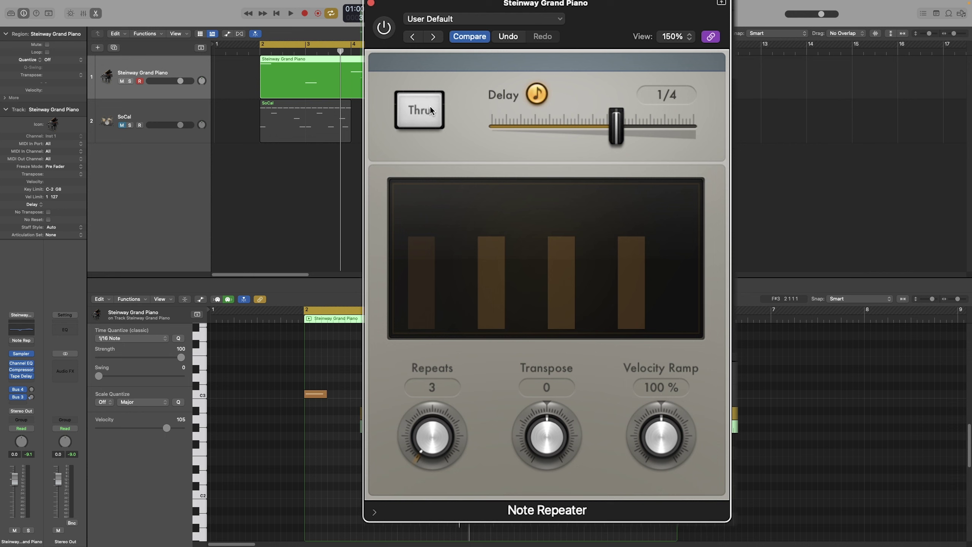
click(430, 109)
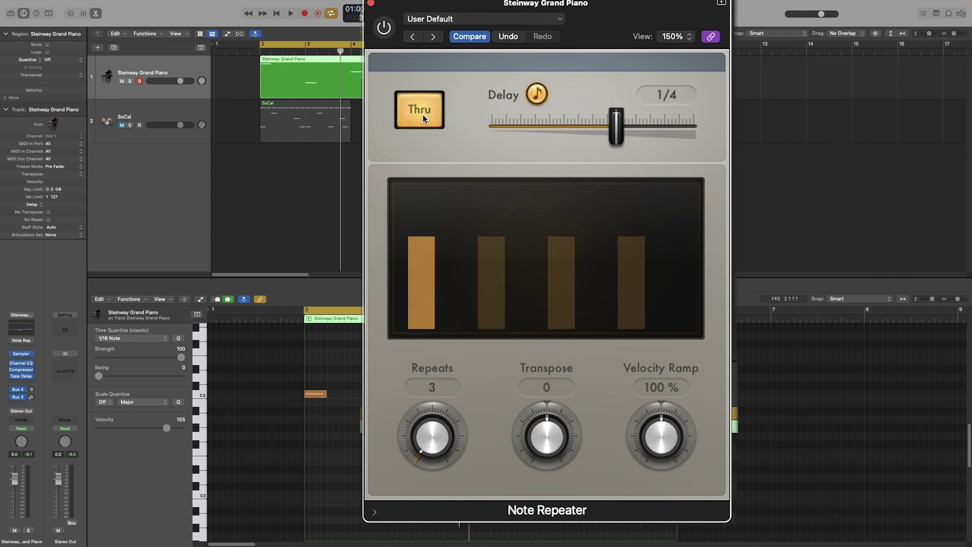
Set the synced repeat delay to a 1/16 note
click(536, 94)
click(536, 95)
drag(613, 131, 582, 133)
click(537, 95)
click(538, 95)
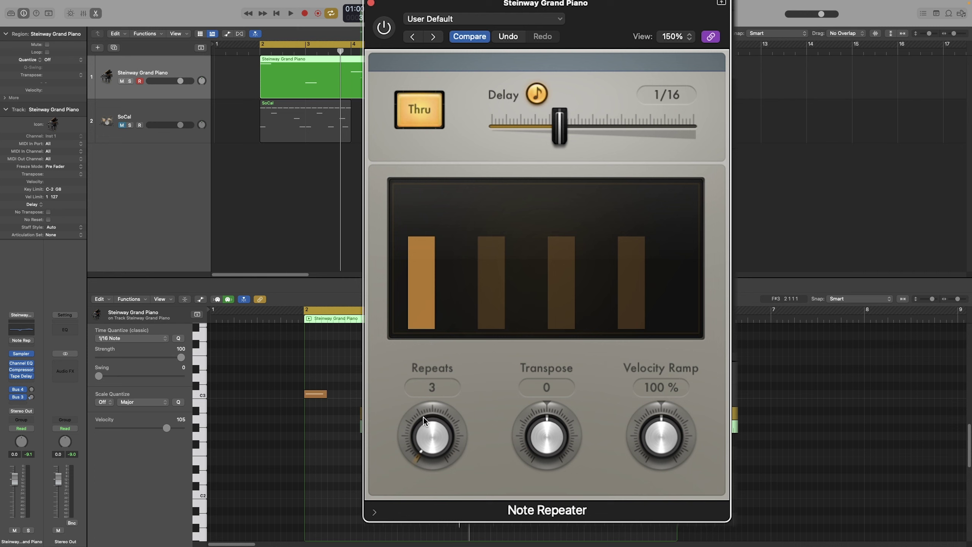
Try Repeats and Transpose 24, reset them to 3 and 0, then set velocity ramp to 120%
drag(426, 442, 467, 210)
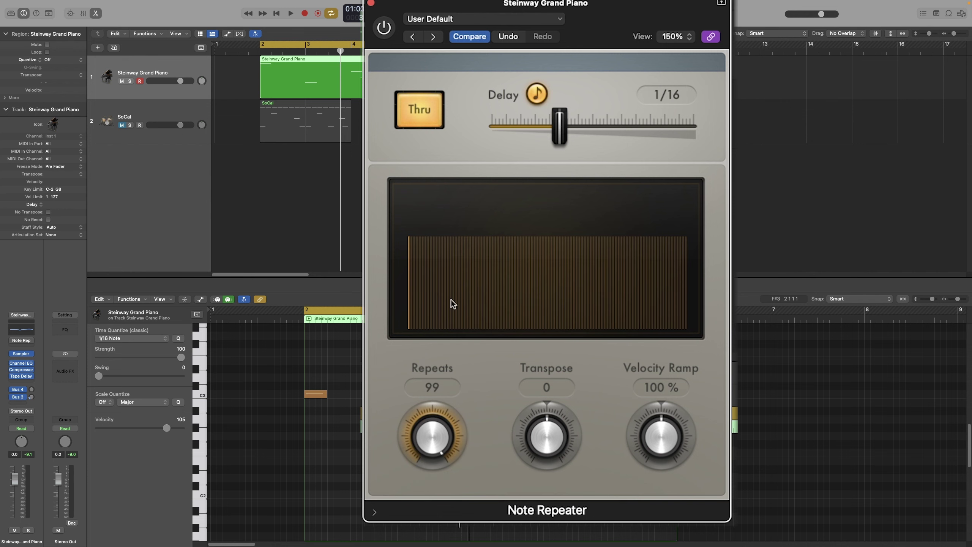
alt+click(422, 439)
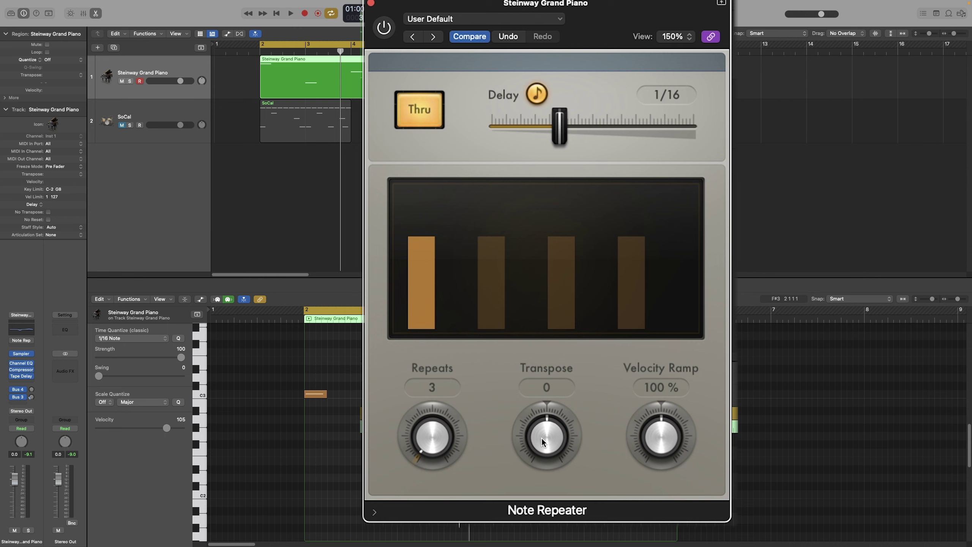
drag(544, 441, 545, 347)
alt+click(528, 433)
drag(528, 433, 526, 450)
alt+click(530, 458)
mouse_move(674, 450)
mouse_down()
mouse_move(685, 385)
mouse_move(662, 437)
mouse_up()
Reset the velocity ramp to 100% and audition the bypassed piano part
alt+click(656, 441)
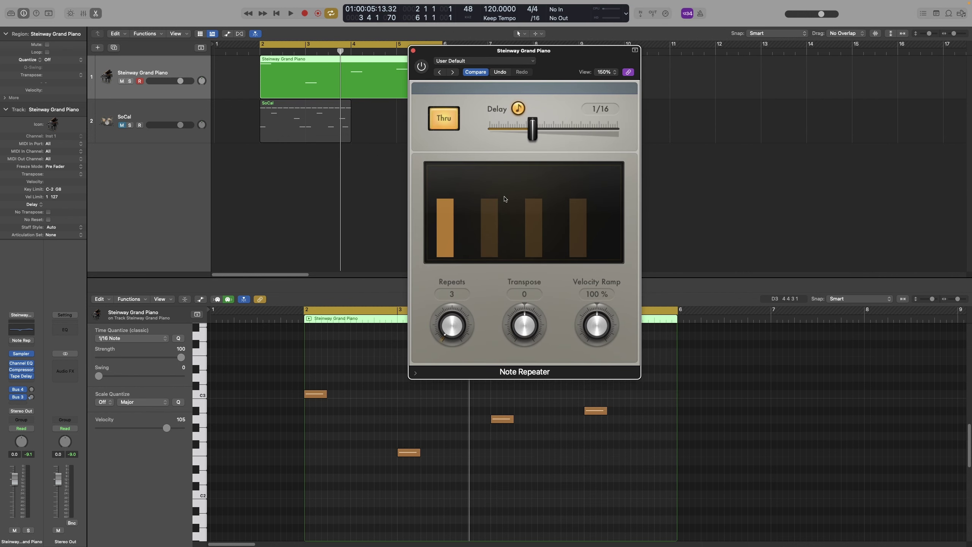
key(space)
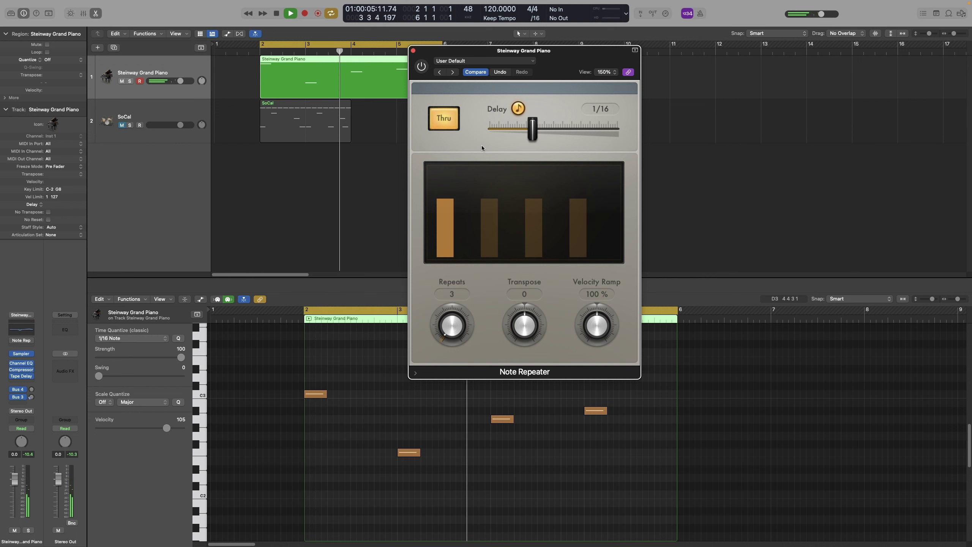
key(space)
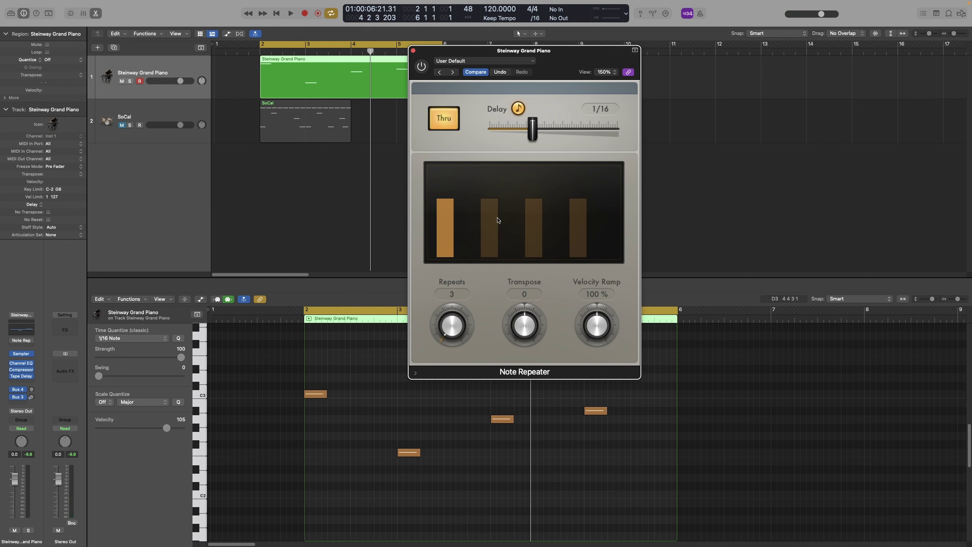
Re-enable the Note Repeater with a 1/4 note delay and play it back
click(422, 66)
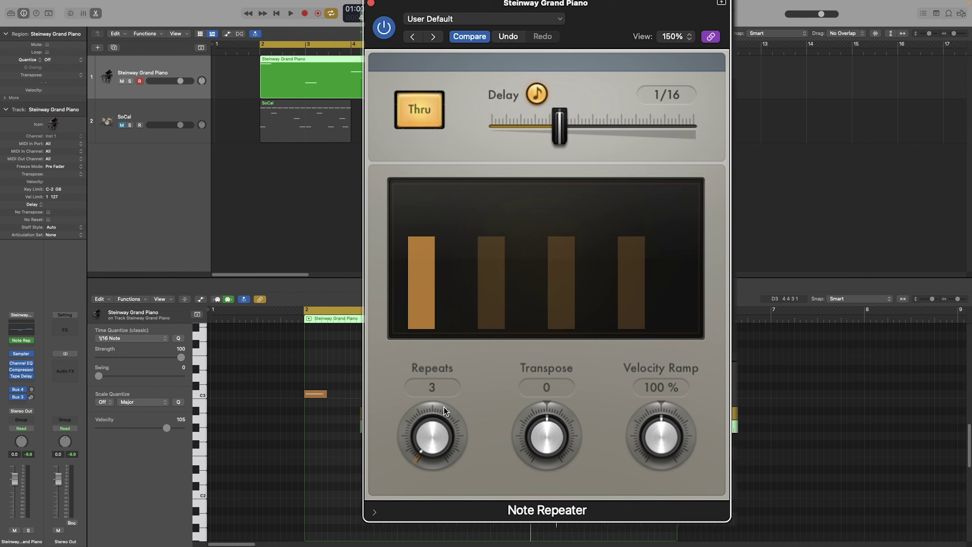
drag(571, 135, 611, 137)
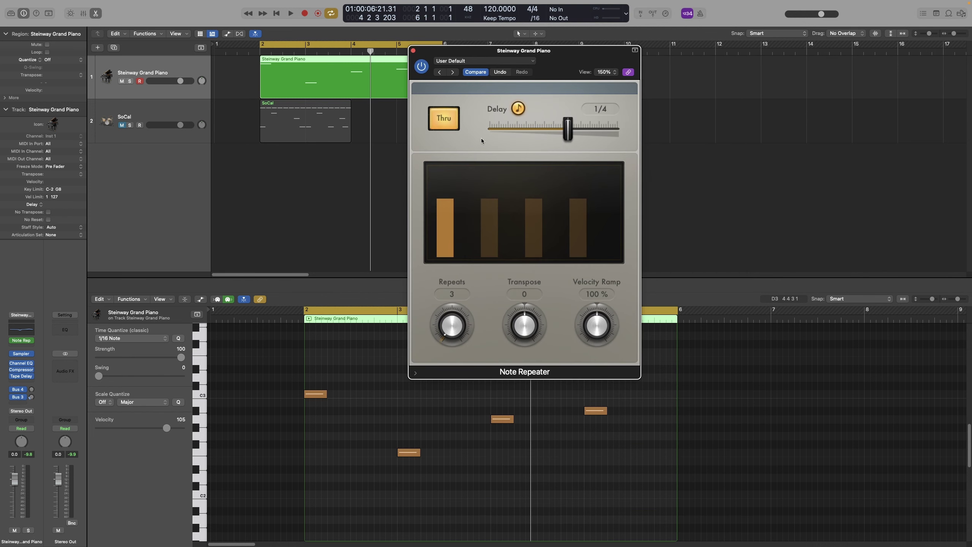
key(space)
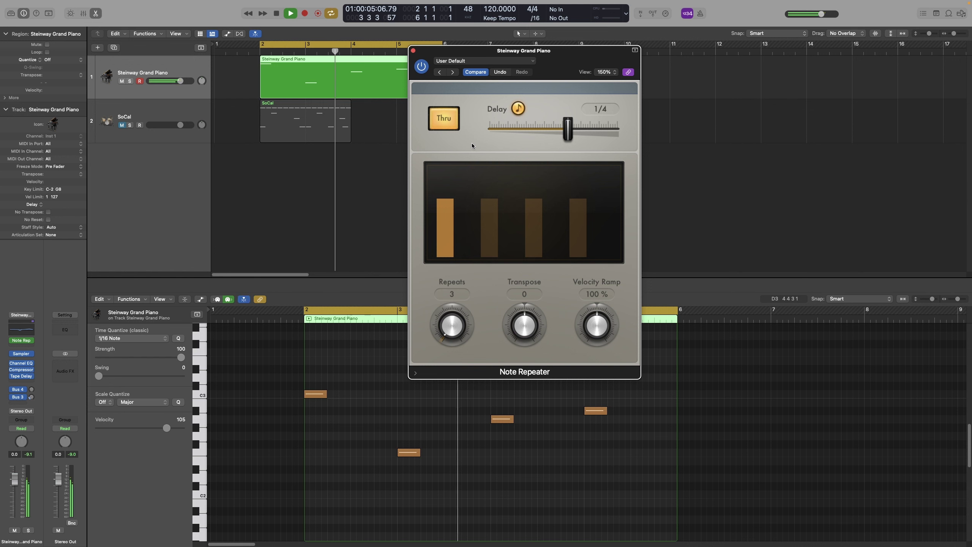
key(space)
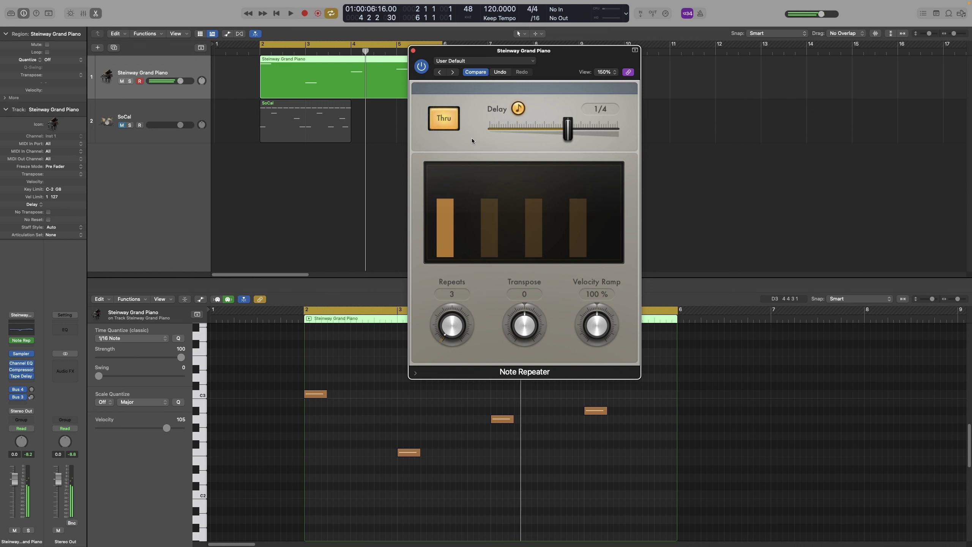
click(442, 125)
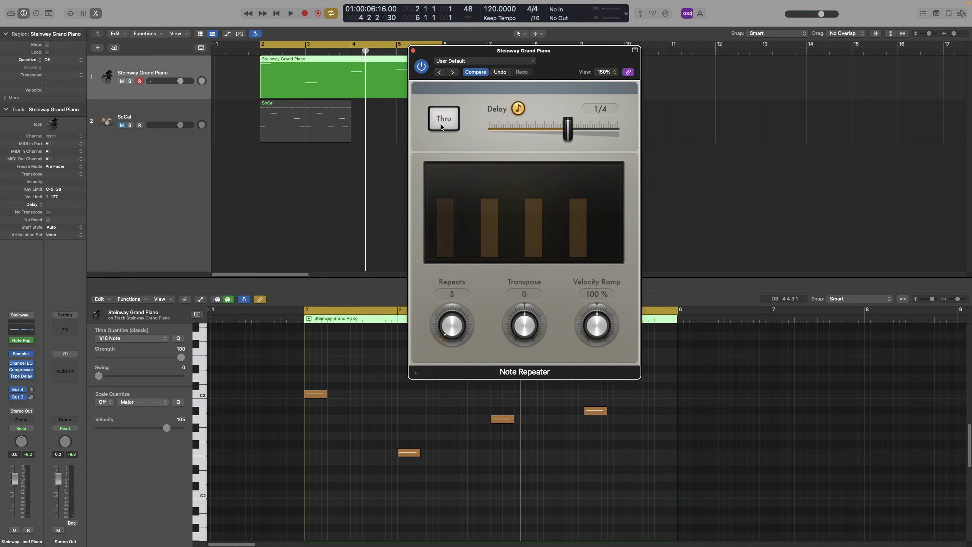
key(space)
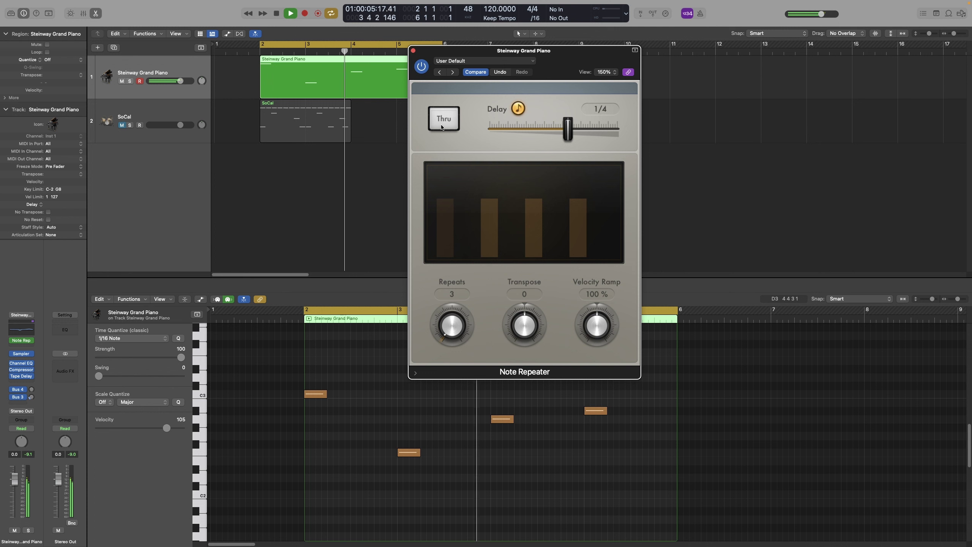
key(space)
click(441, 125)
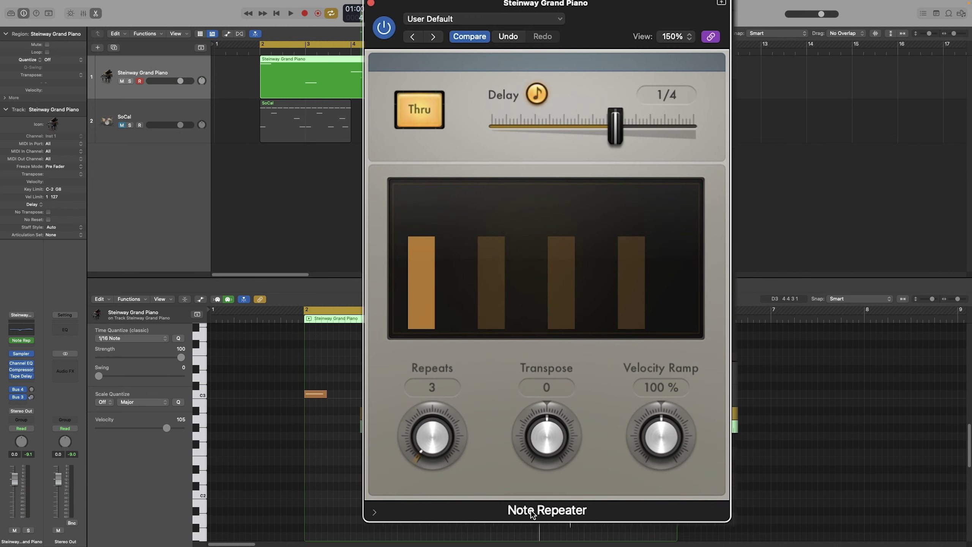
drag(439, 437, 439, 428)
key(space)
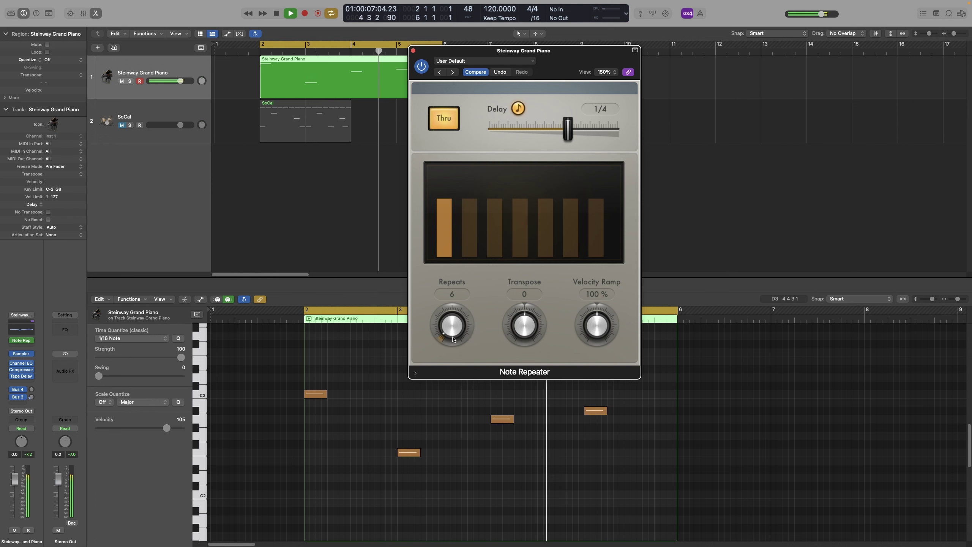
key(space)
scroll(453, 332, down, 3)
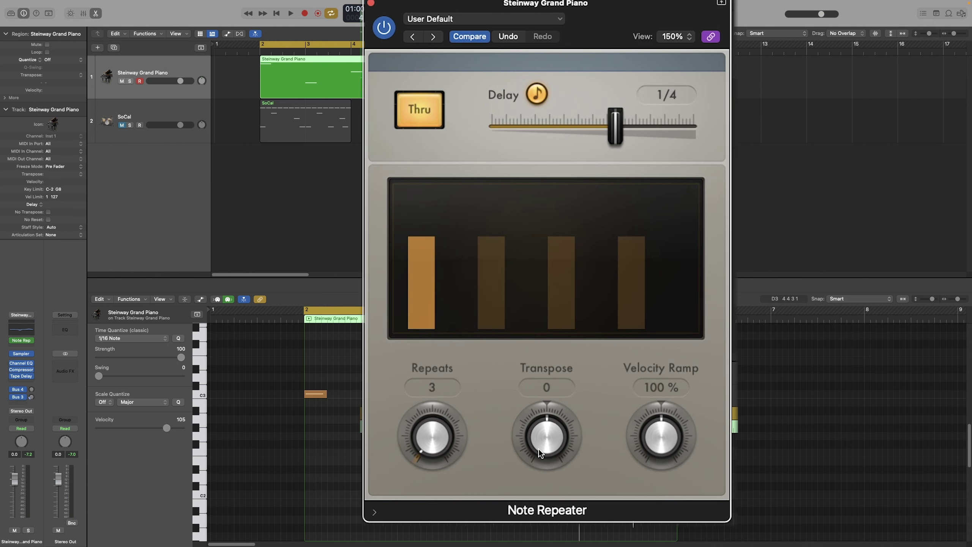
scroll(551, 432, up, 7)
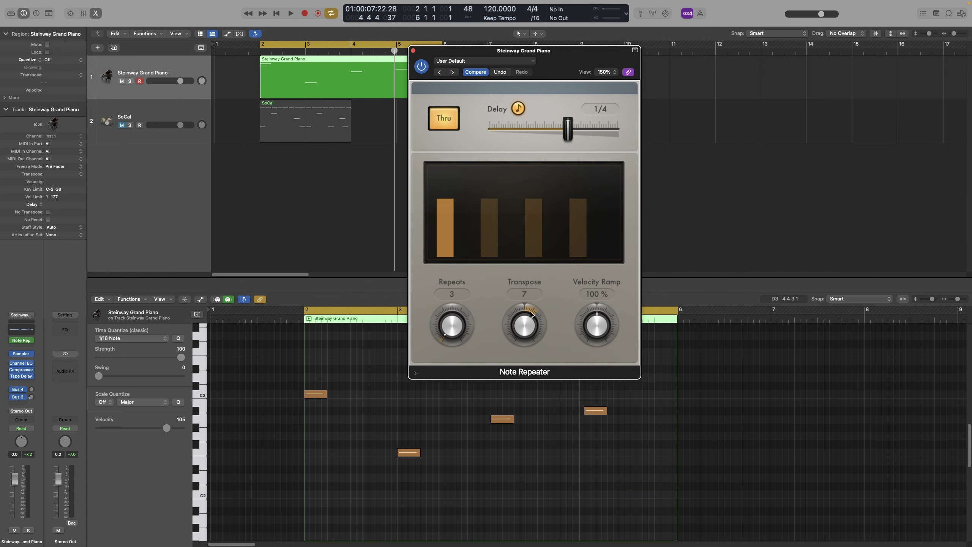
key(space)
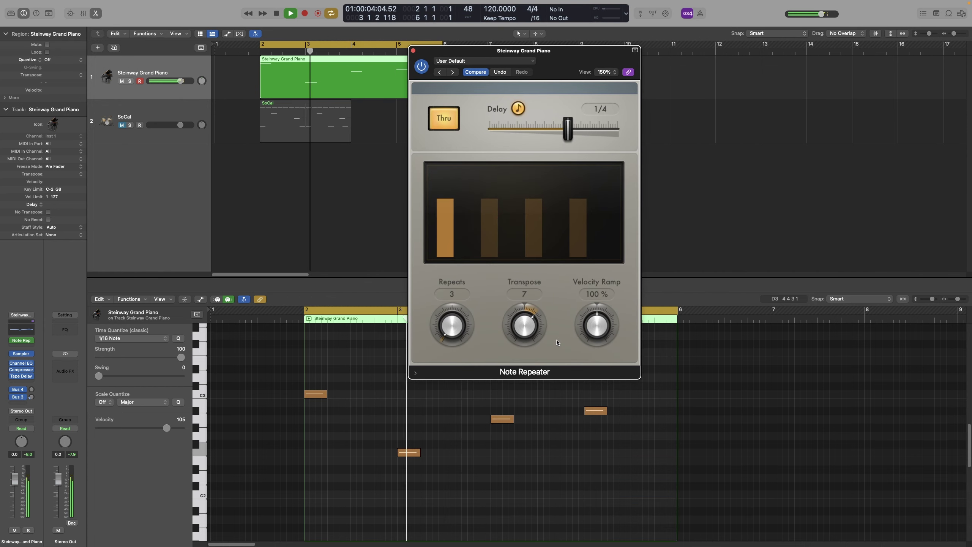
key(space)
scroll(524, 329, up, 1)
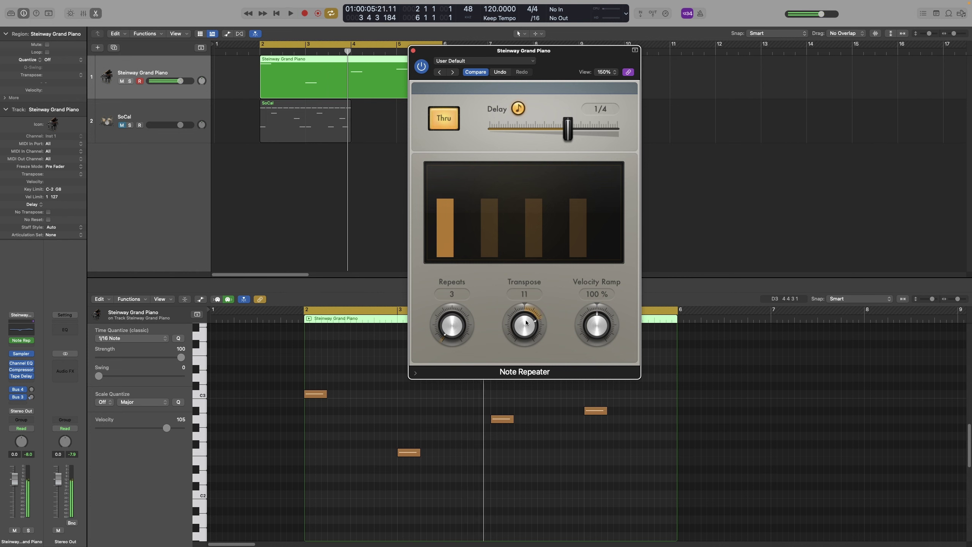
double_click(524, 294)
text(12)
key(Return)
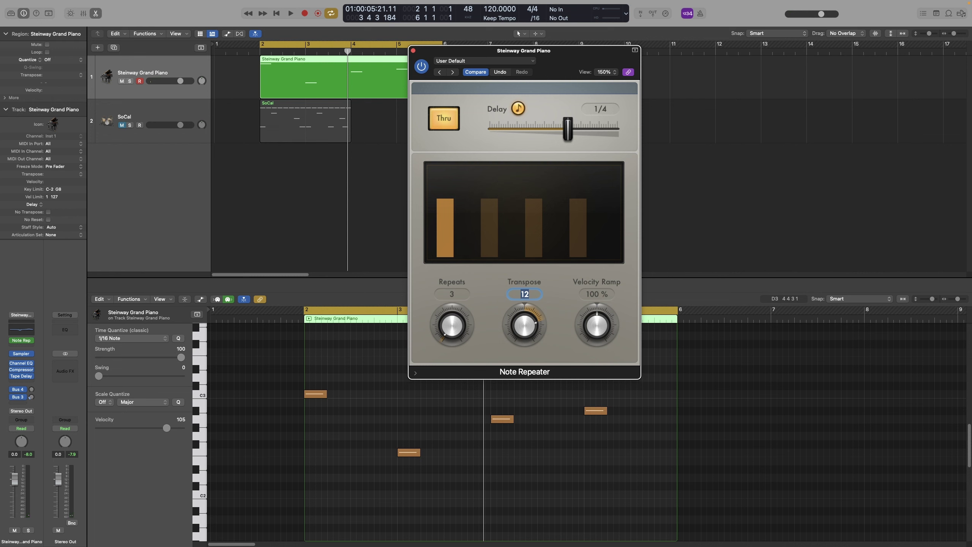
key(BackSpace)
text(12)
key(Return)
key(space)
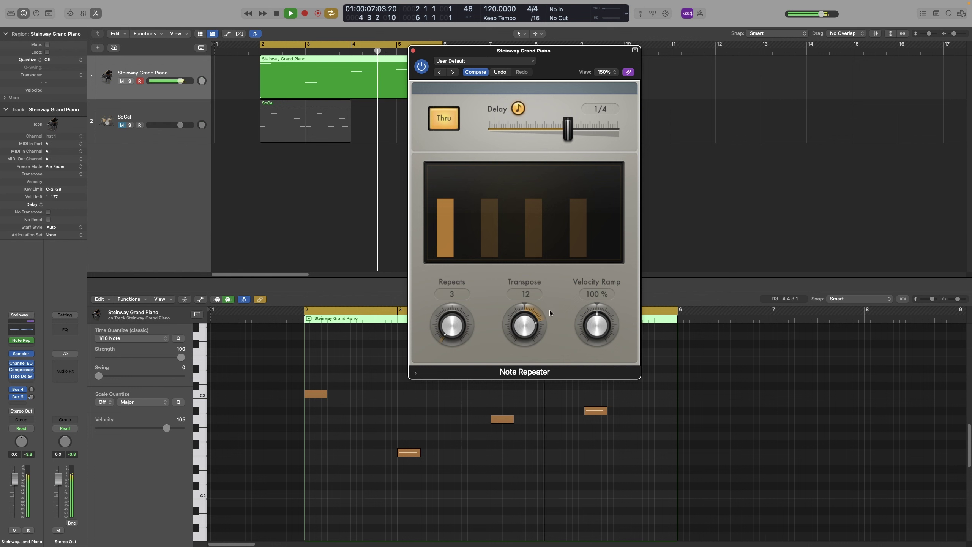
key(space)
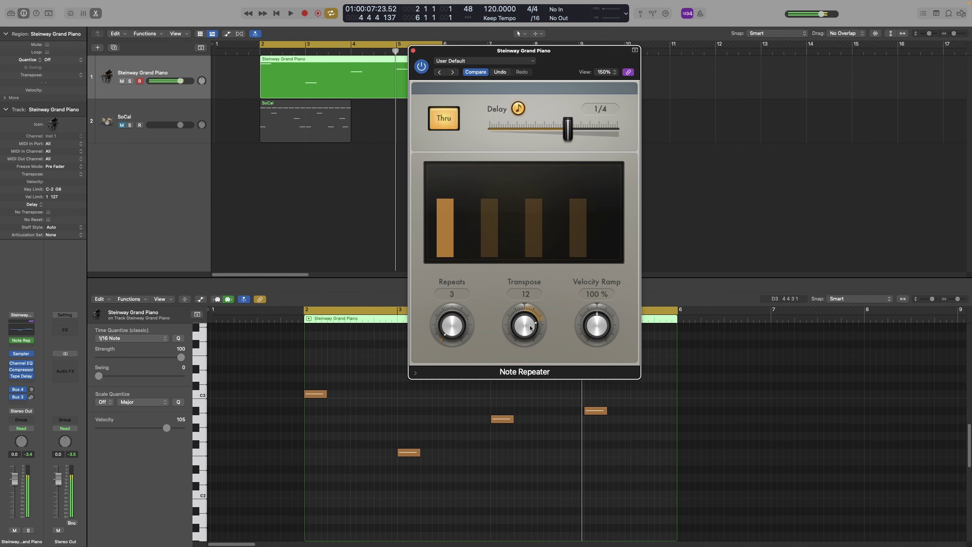
alt+click(533, 319)
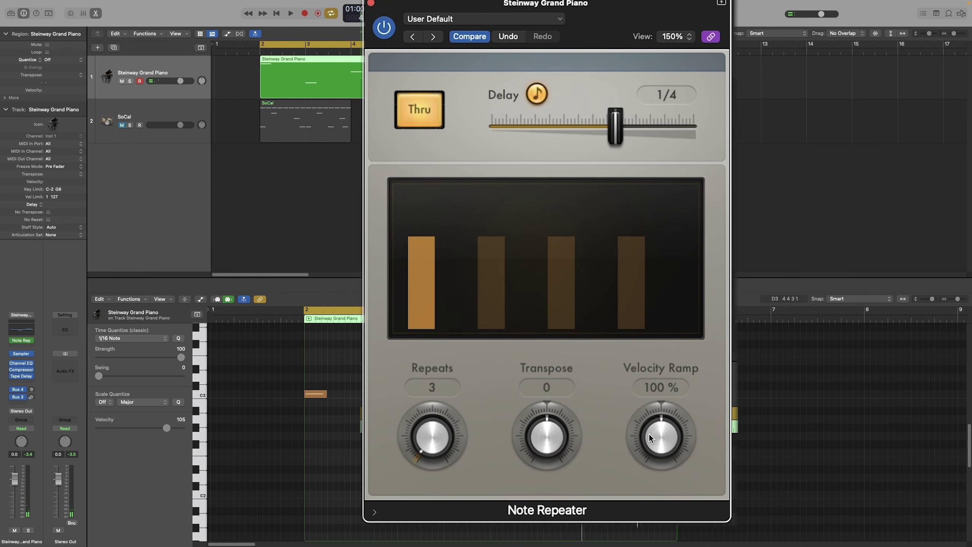
Lower the velocity ramp so the repeats fade down, and audition it
drag(657, 438, 639, 451)
key(space)
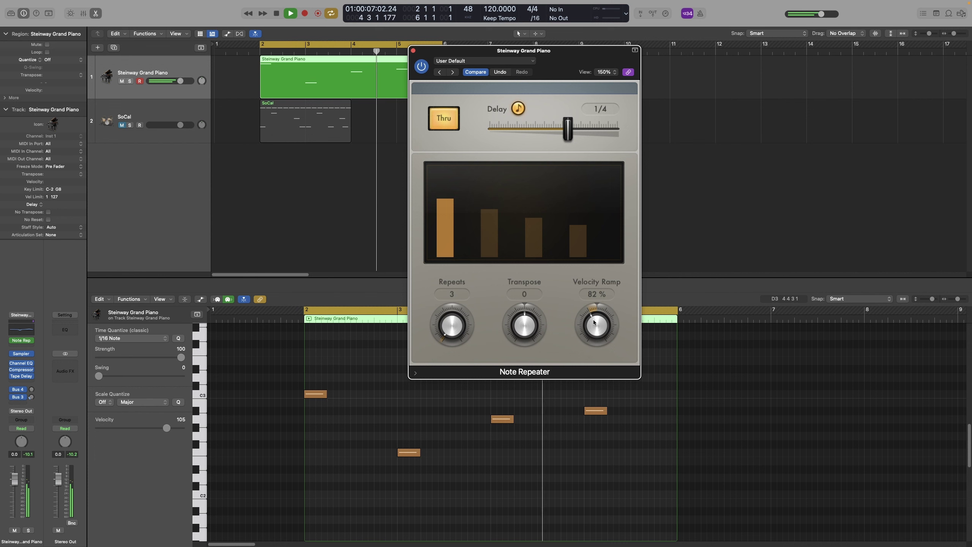
key(space)
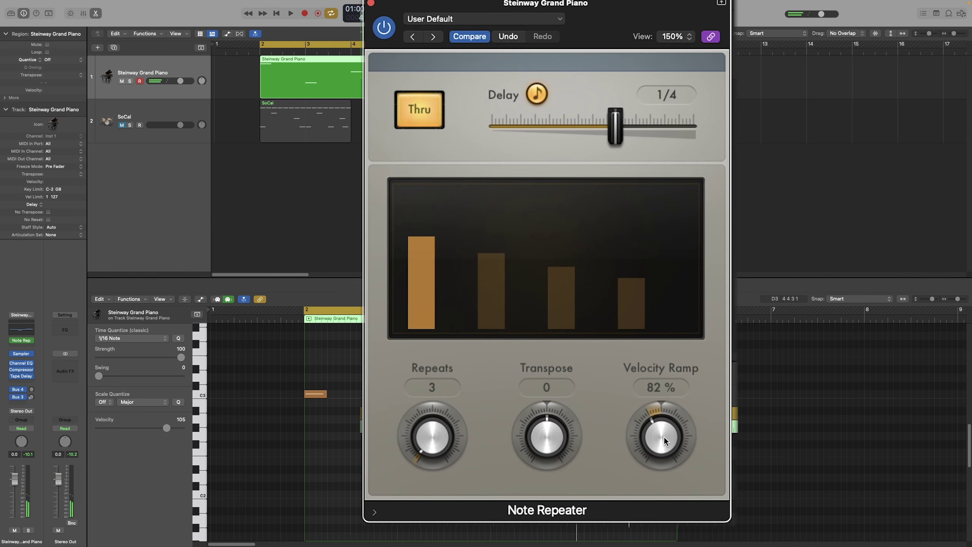
Raise the velocity ramp to 125% so repeats grow louder, and audition it
drag(664, 437, 668, 398)
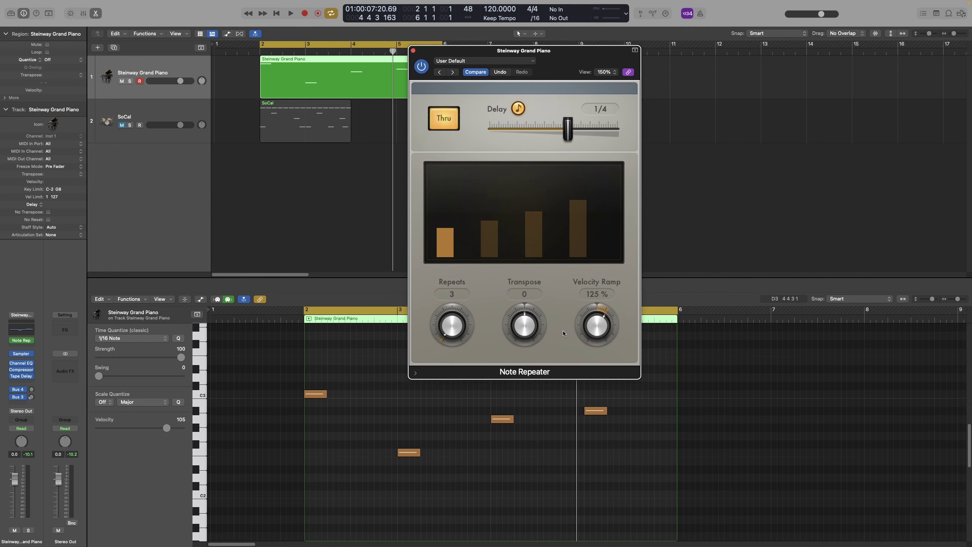
key(space)
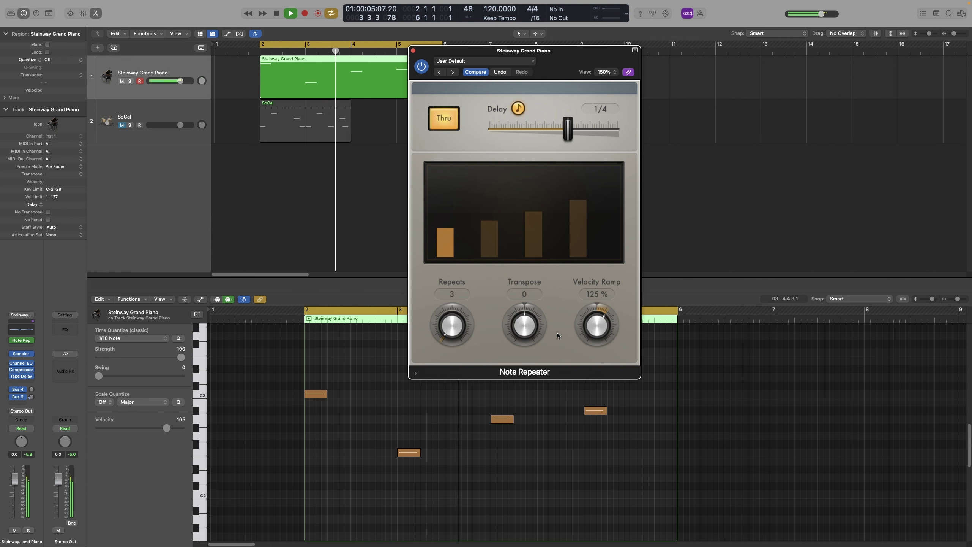
key(space)
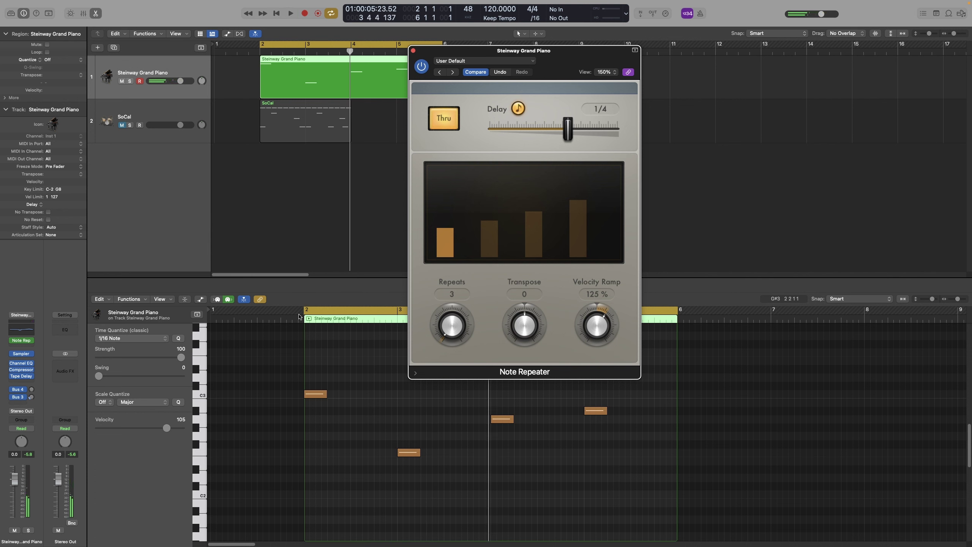
click(354, 382)
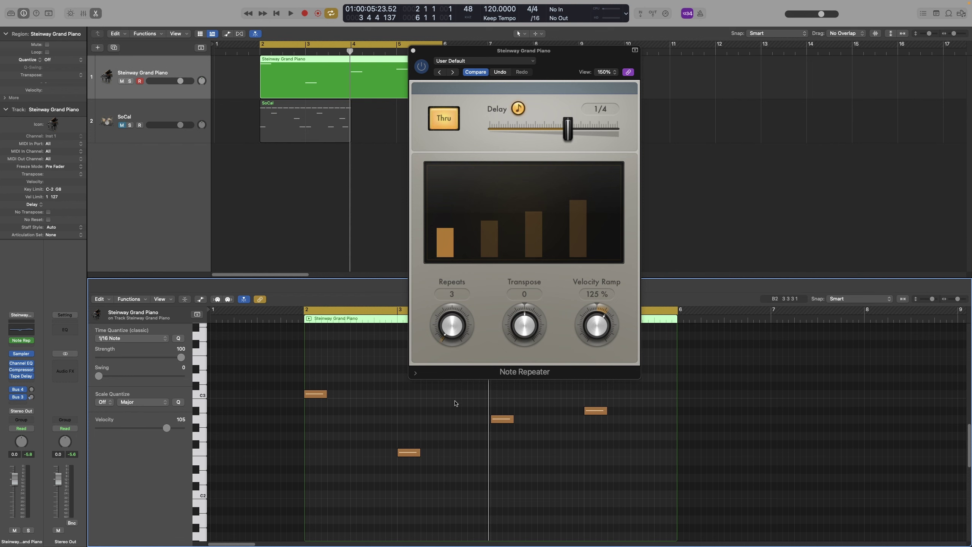
Select the four piano notes and lower their velocity
key(Right)
key(Right)
key(Right)
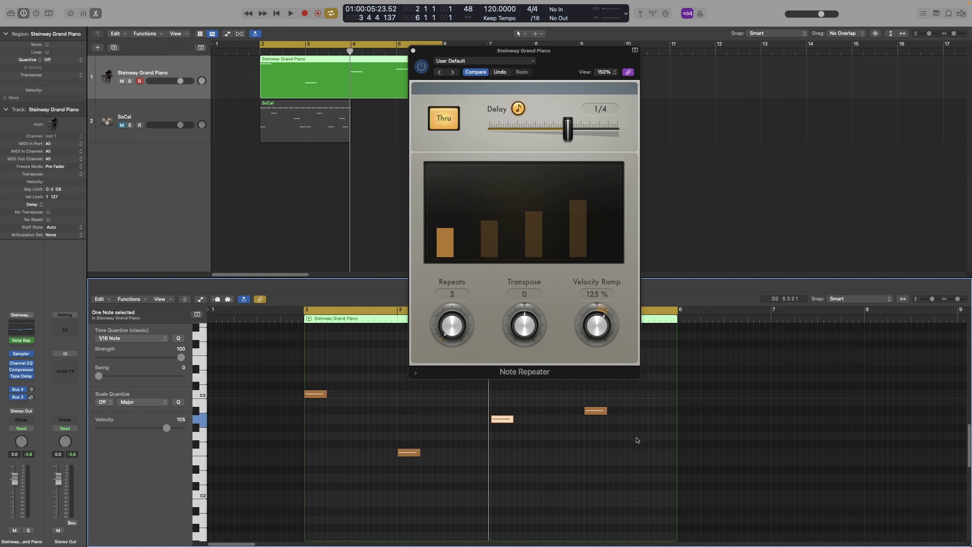
drag(635, 390, 298, 461)
drag(317, 395, 318, 438)
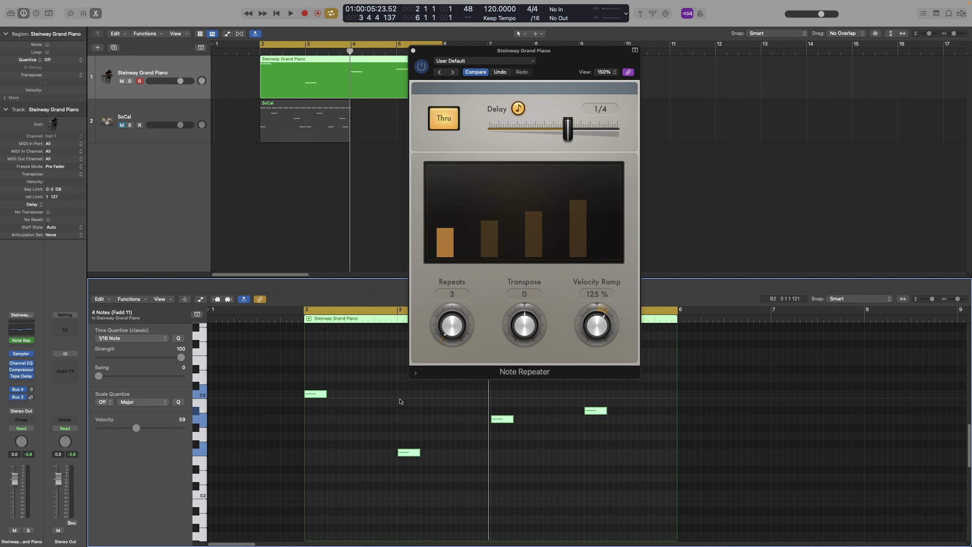
Audition a 133% velocity ramp, then reset it to 100%
drag(595, 329, 594, 325)
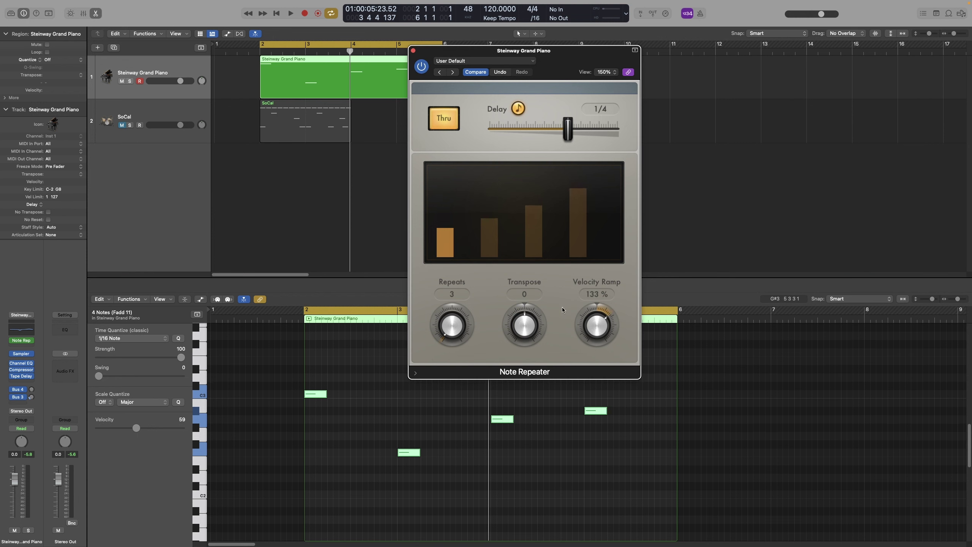
key(space)
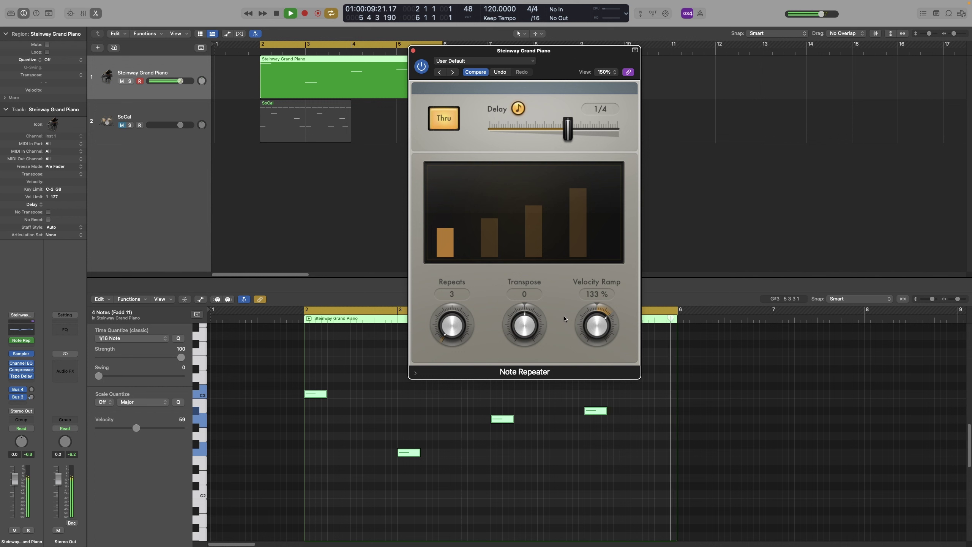
key(space)
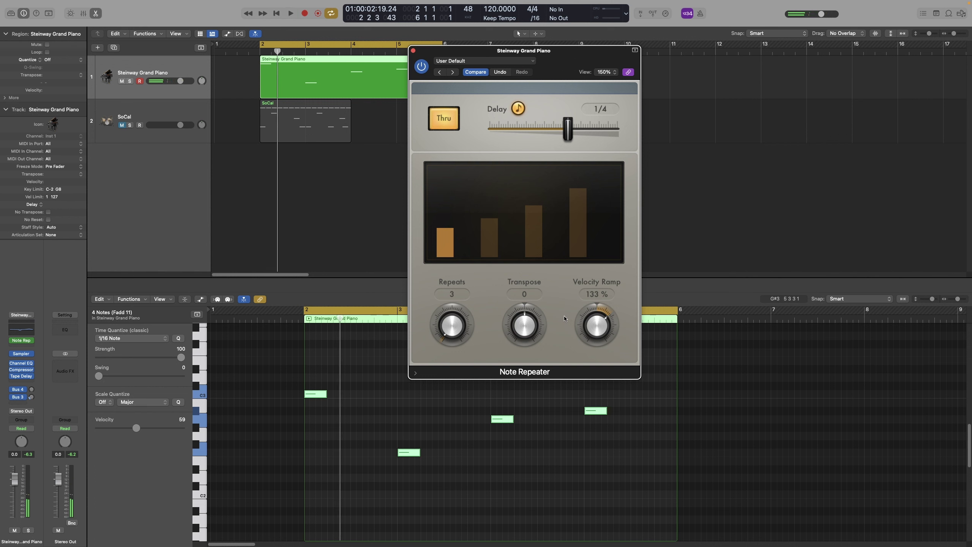
alt+click(598, 331)
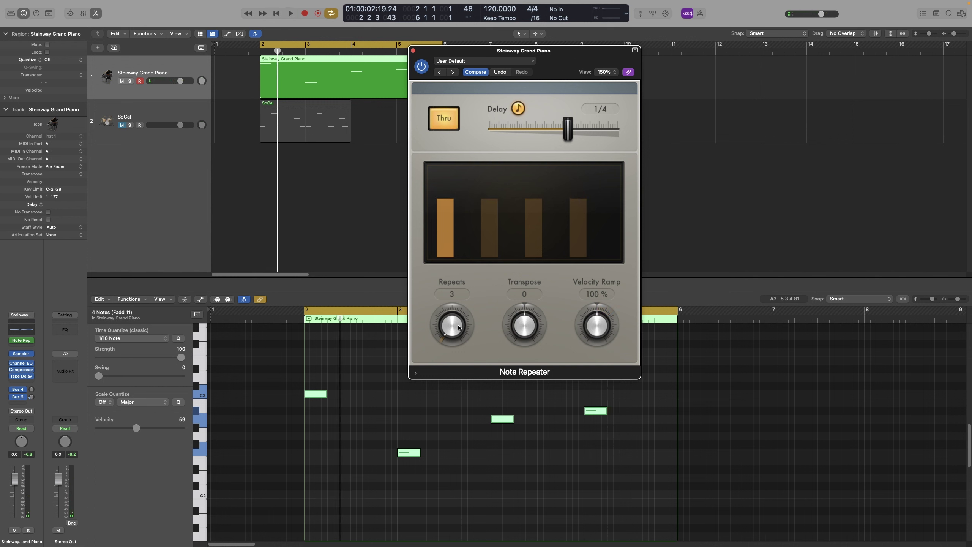
Raise the notes' velocity to 102, reveal the 0–127 Note Range settings, and select C3
drag(320, 397, 324, 354)
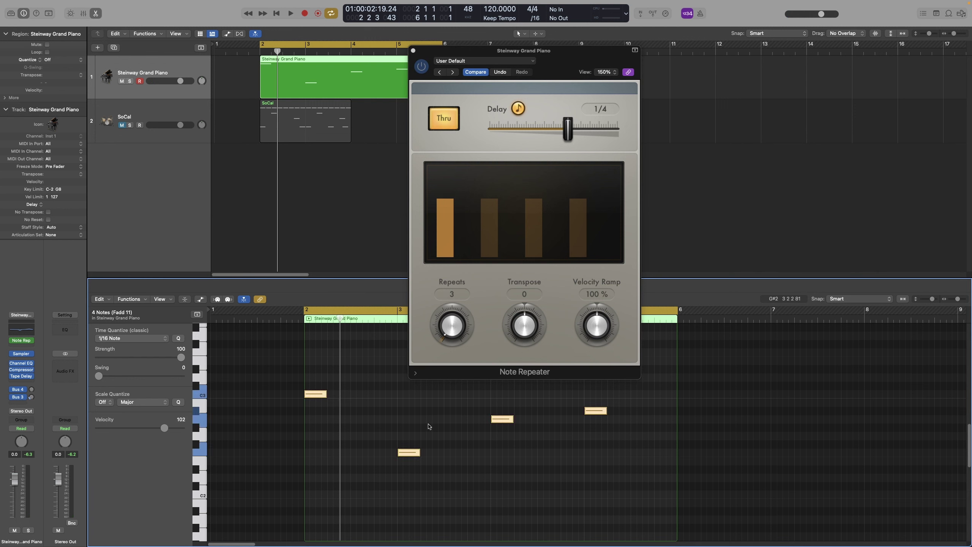
click(415, 375)
click(415, 374)
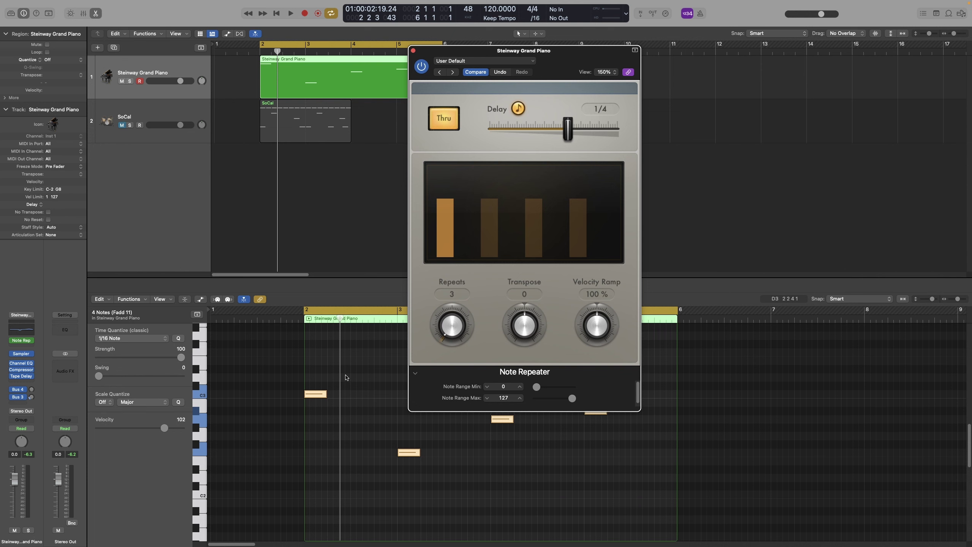
click(316, 394)
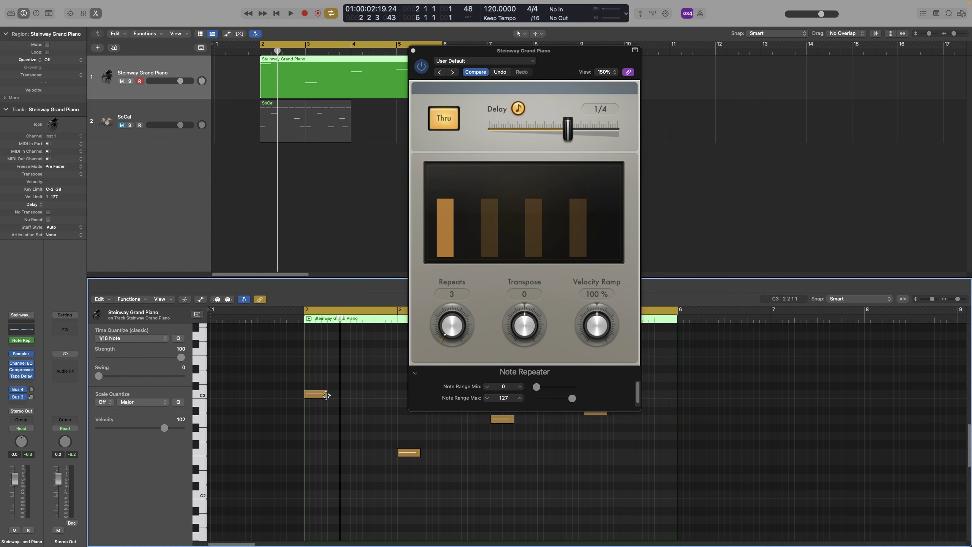
mouse_move(317, 398)
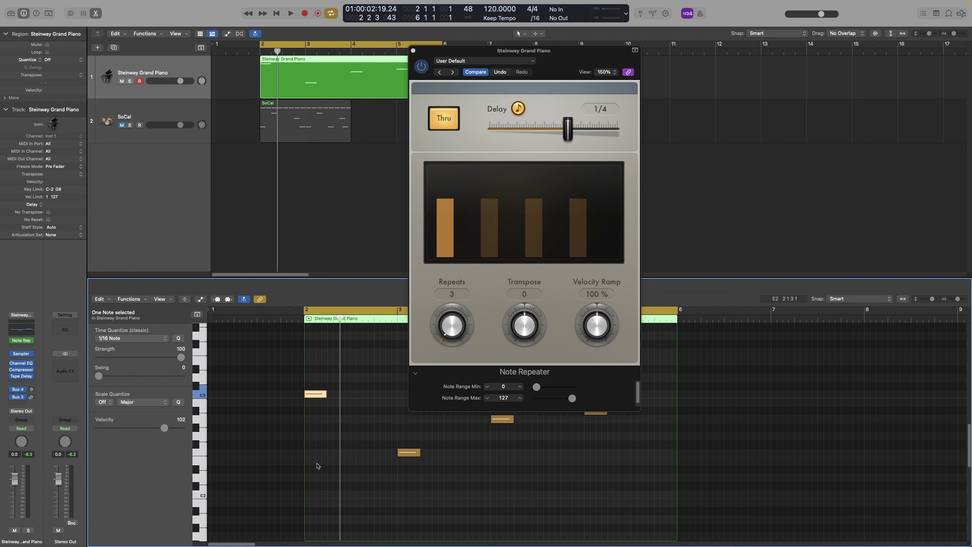
Check in Display settings that middle C shows as C3 (Yamaha), then close Settings
key(super+comma)
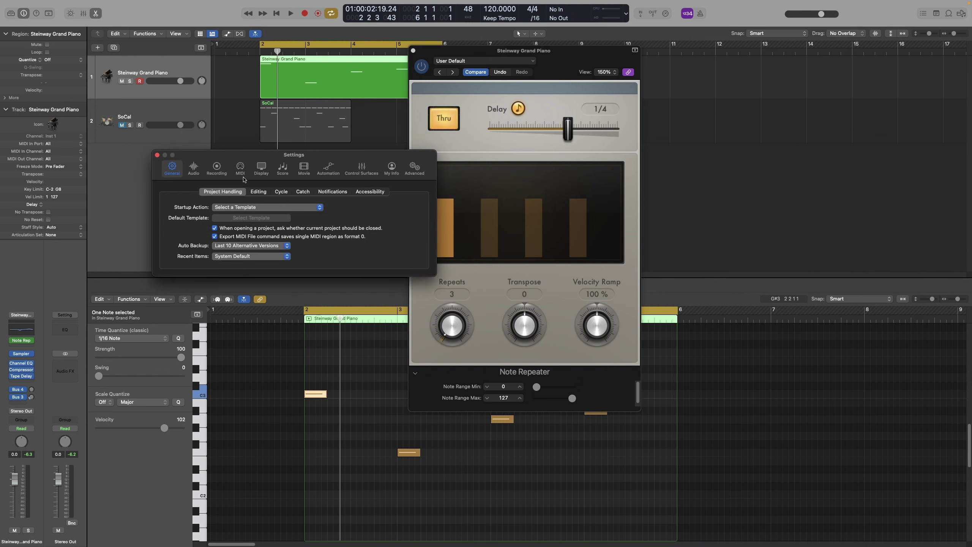
click(266, 172)
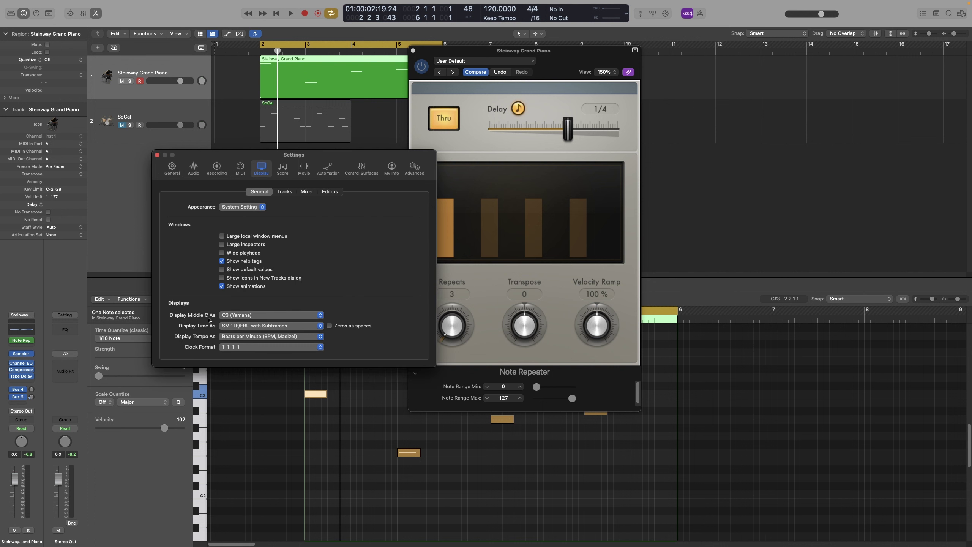
click(240, 315)
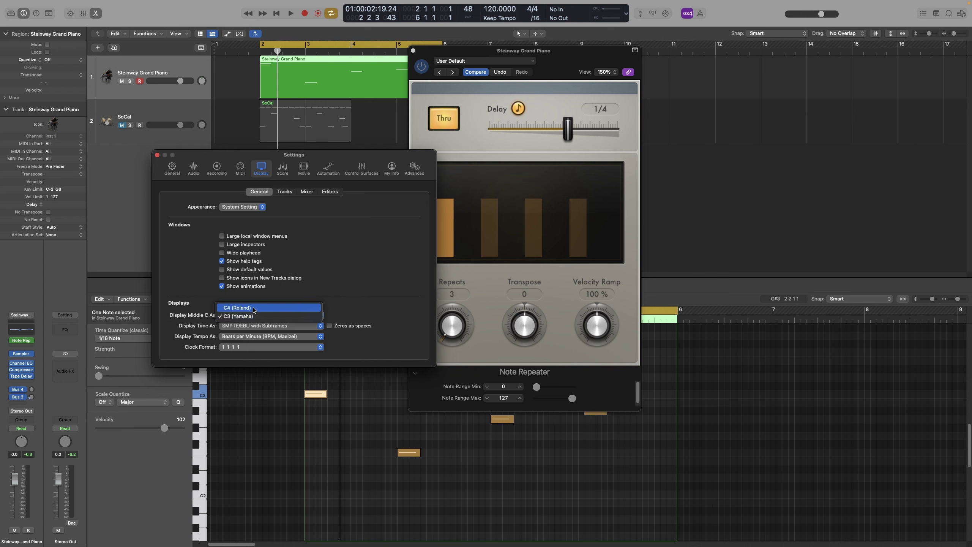
click(157, 155)
click(157, 155)
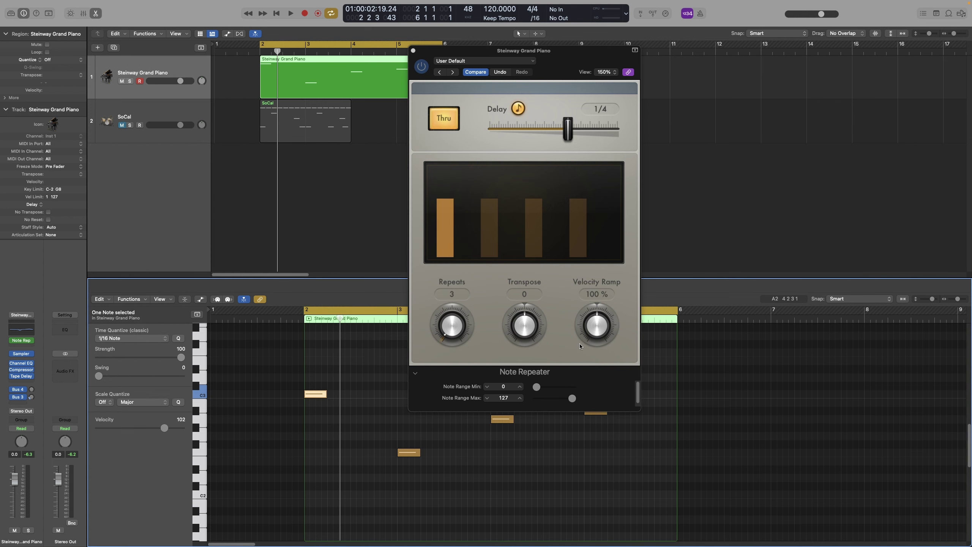
Enter 60 as the Note Repeater's Note Range Min value
drag(536, 387, 541, 388)
double_click(515, 388)
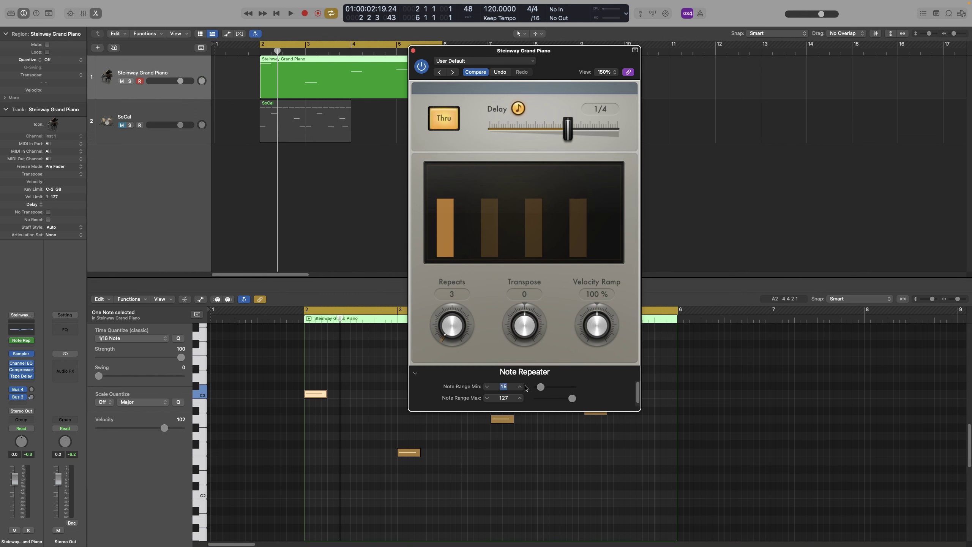
text(60)
key(Return)
Play the piano part to hear the new range, then replay from bar 2
key(space)
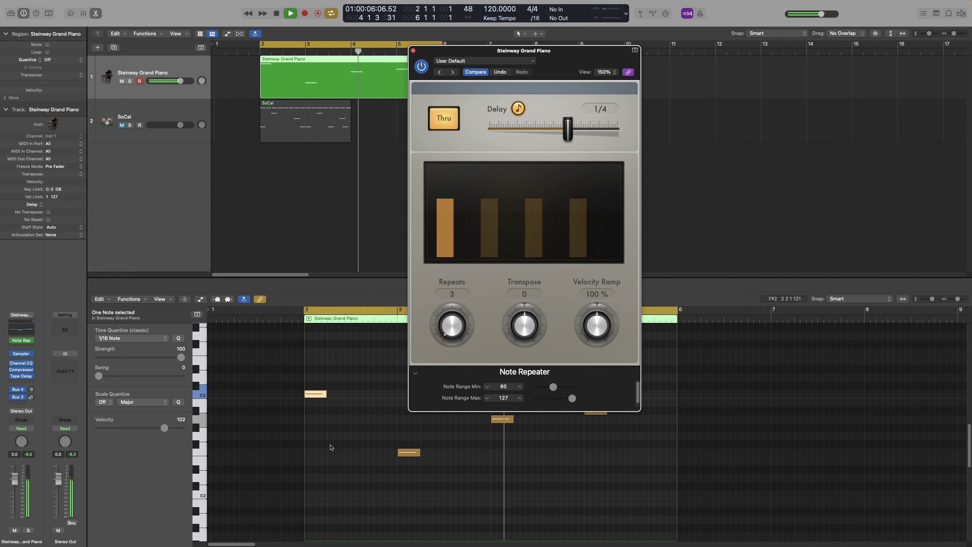
key(space)
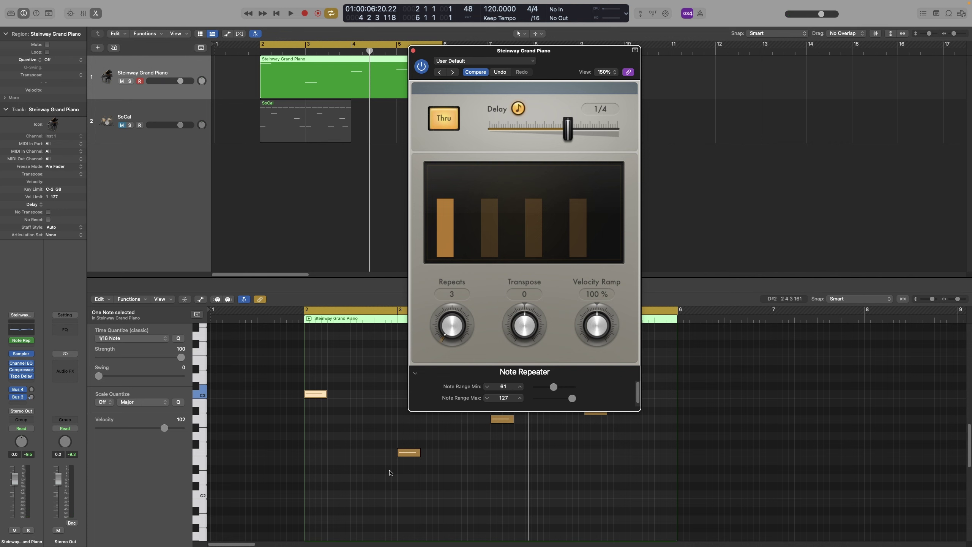
key(space)
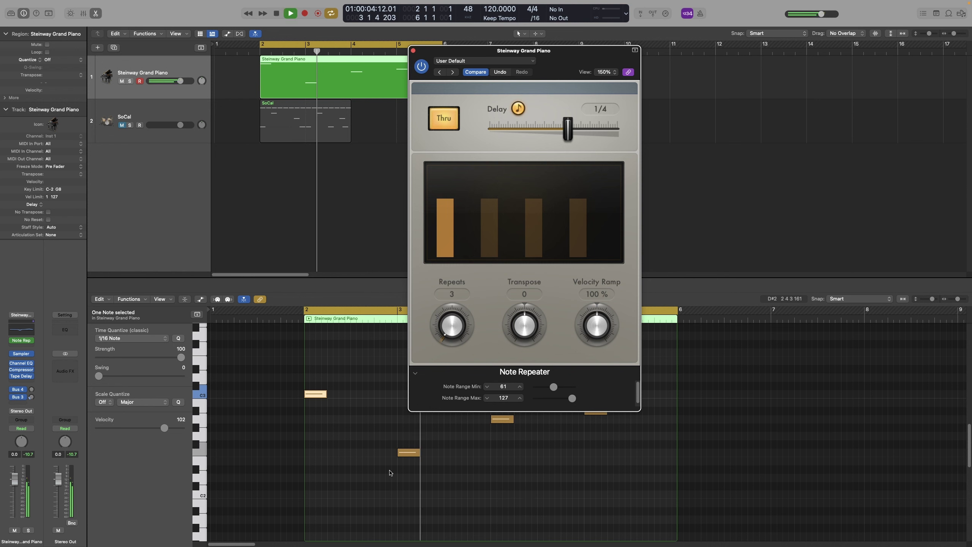
Stop playback and set the Note Range Max to 60, below the 70 minimum
key(space)
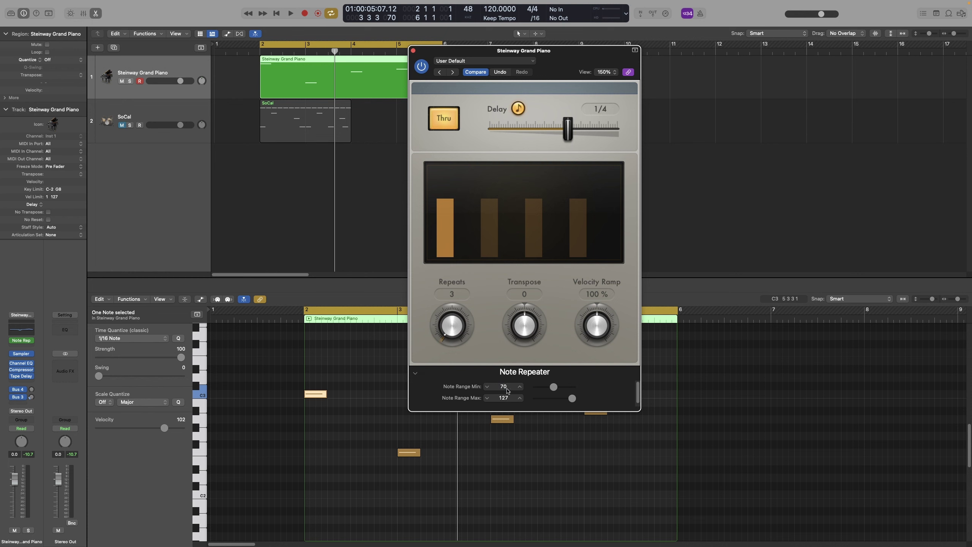
double_click(507, 397)
text(60)
key(Return)
Deselect the note and audition the 70–60 note range
click(358, 351)
key(space)
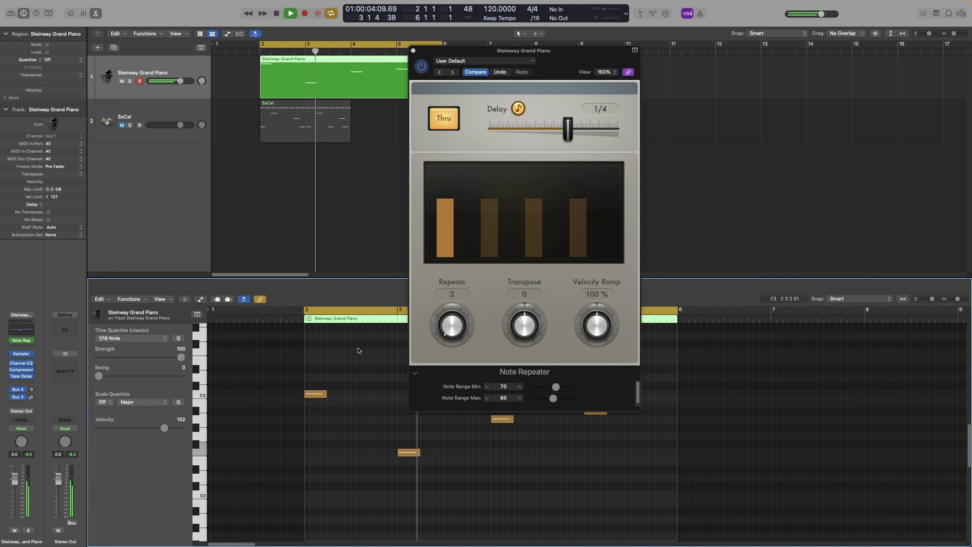
key(space)
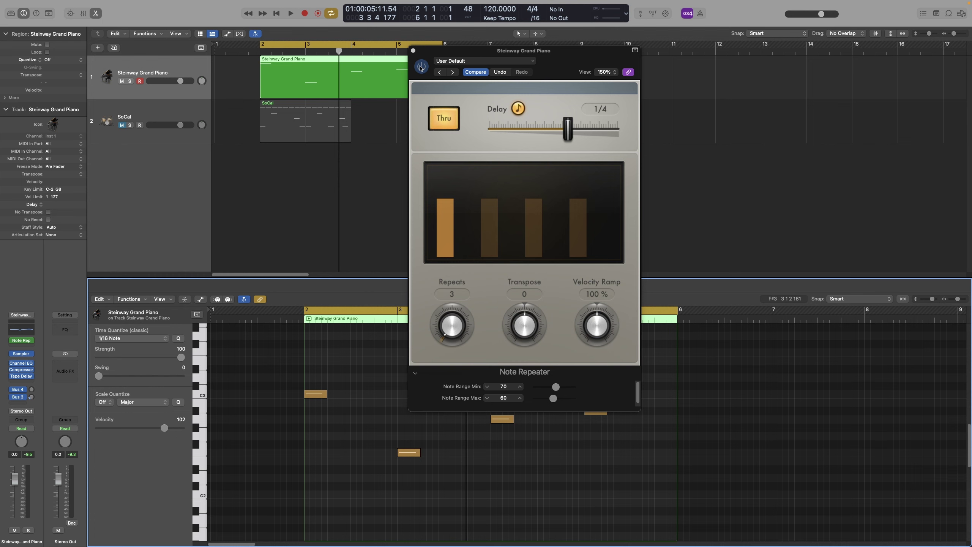
Mute the piano track and set the loop range to the SoCal drum region over bars 2–4
click(414, 51)
click(122, 81)
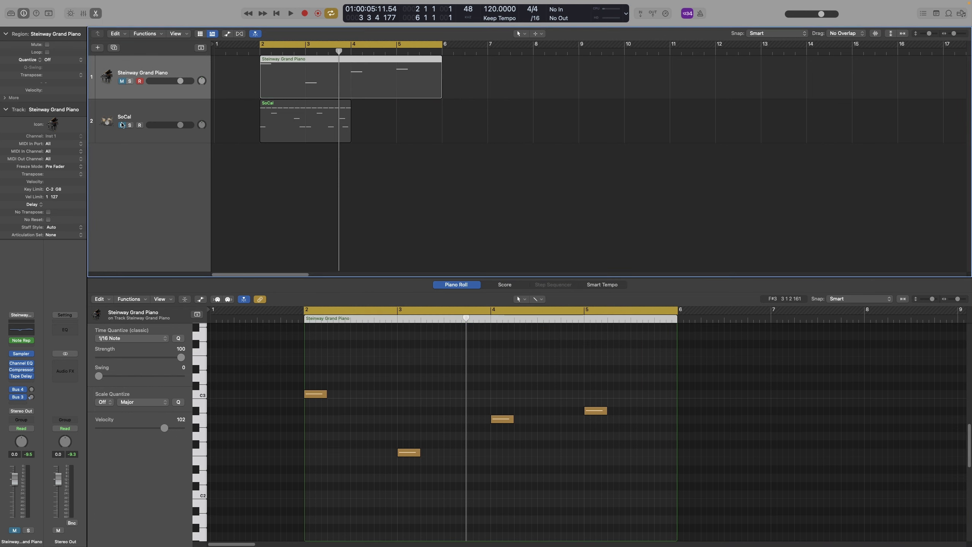
click(323, 126)
key(super+u)
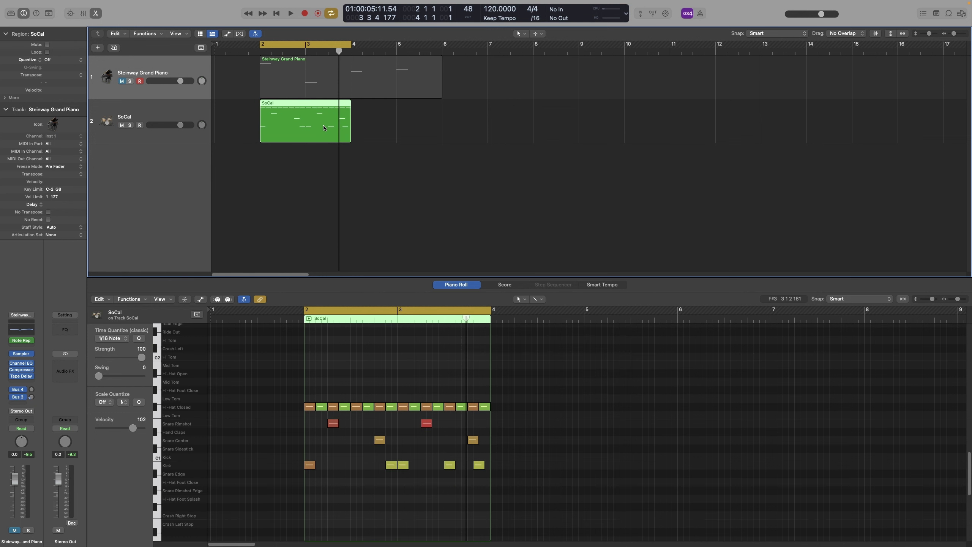
Switch on the SoCal drum track's Note Repeater and play the drum loop
click(176, 118)
click(21, 354)
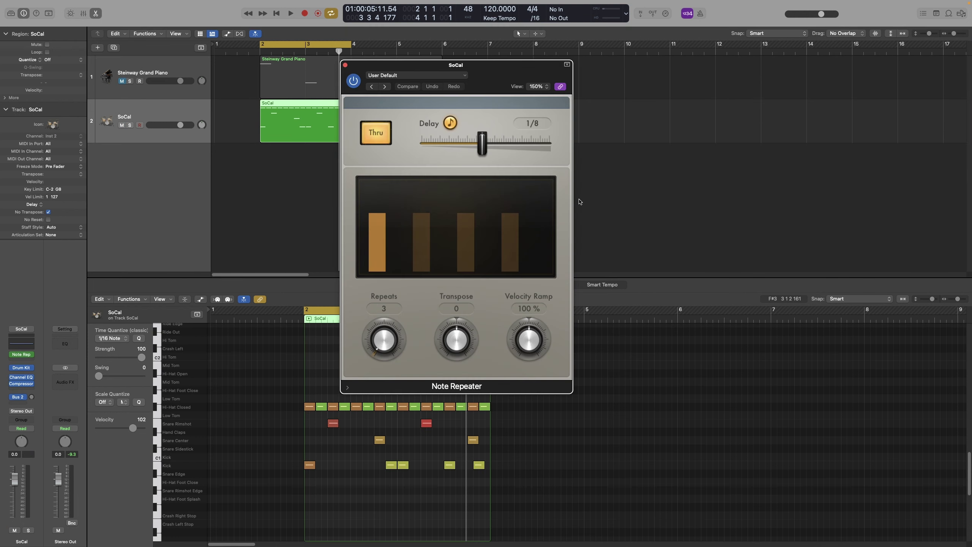
drag(489, 72, 670, 63)
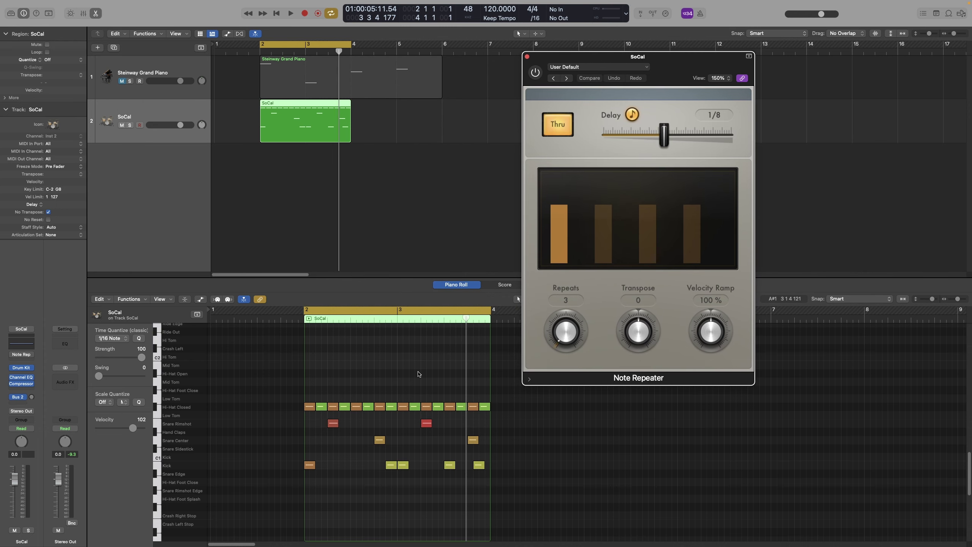
key(space)
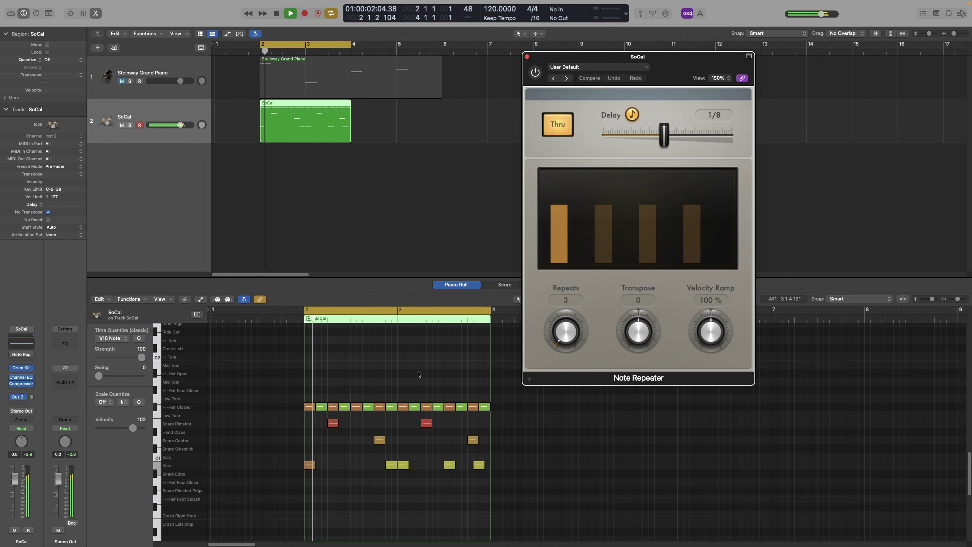
key(space)
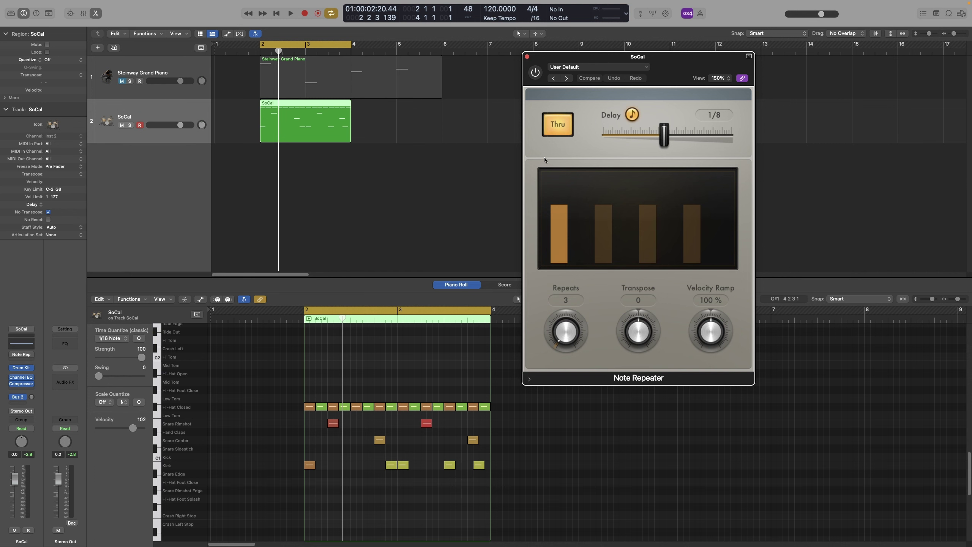
click(533, 75)
key(space)
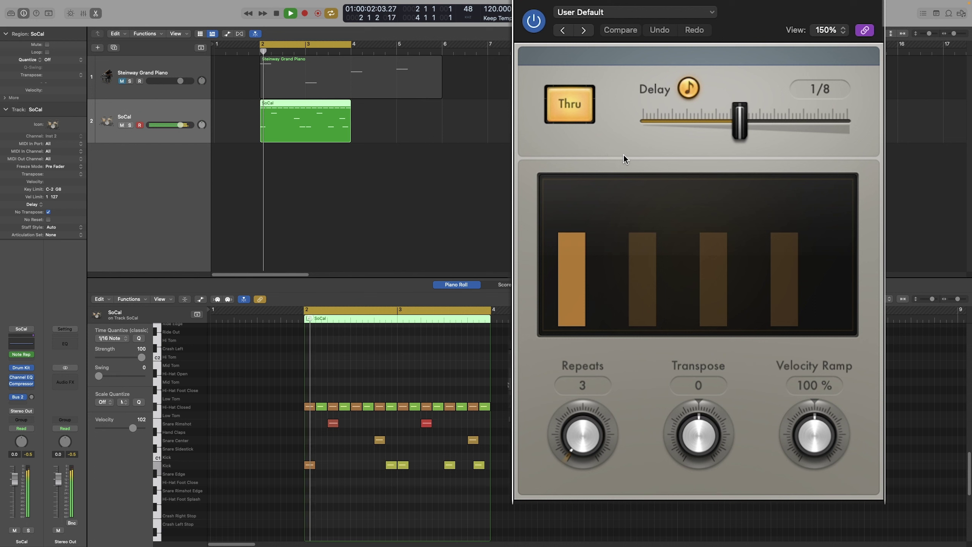
Set the drum Note Repeater delay to a dotted eighth (1/8d) and audition the loop
key(space)
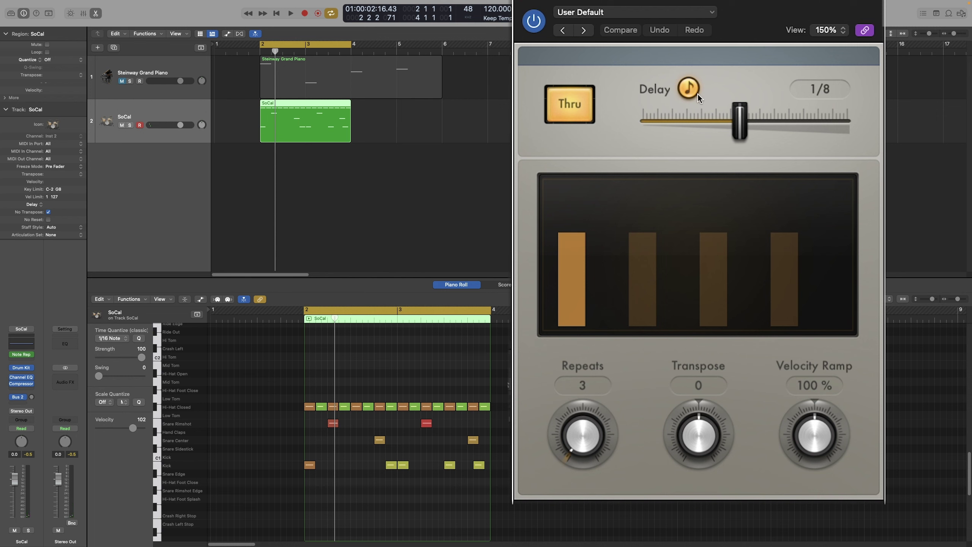
drag(741, 128, 766, 130)
key(space)
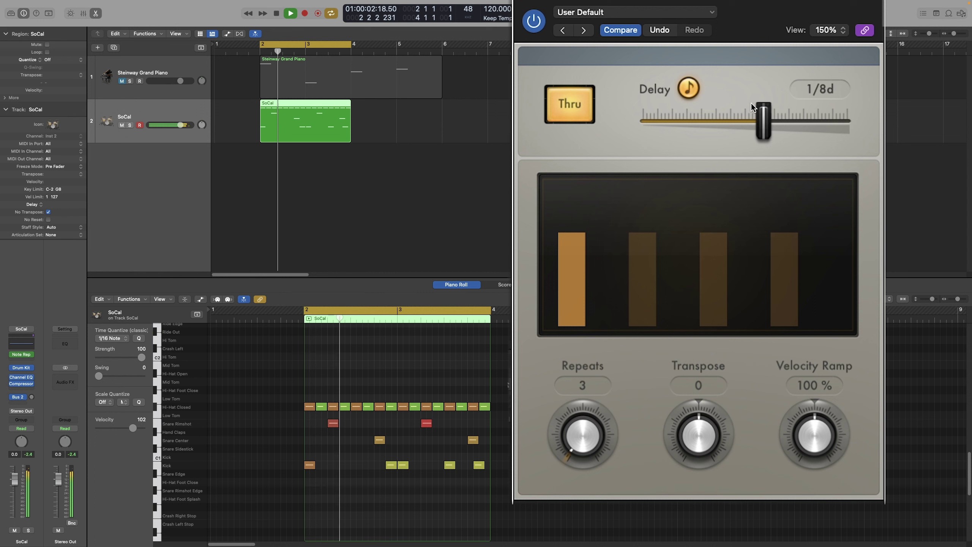
key(space)
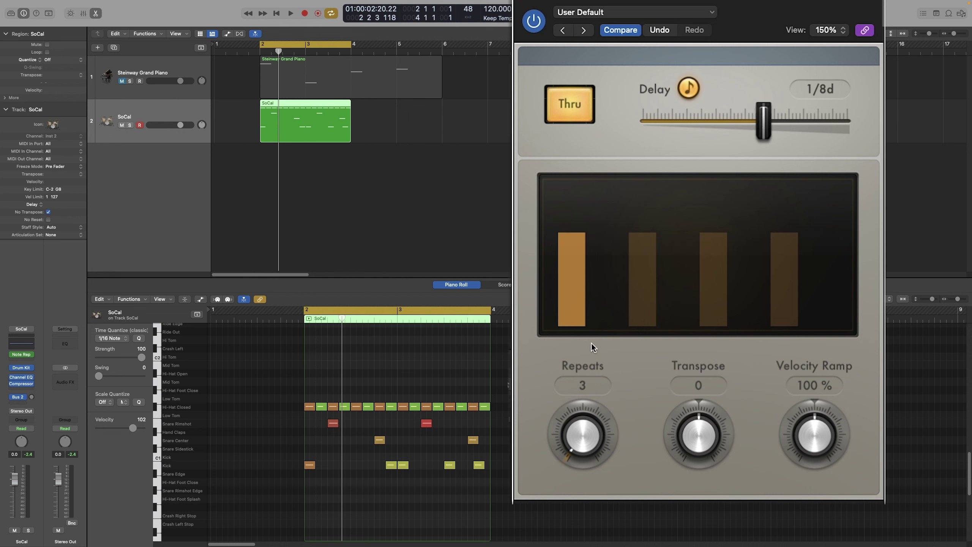
key(space)
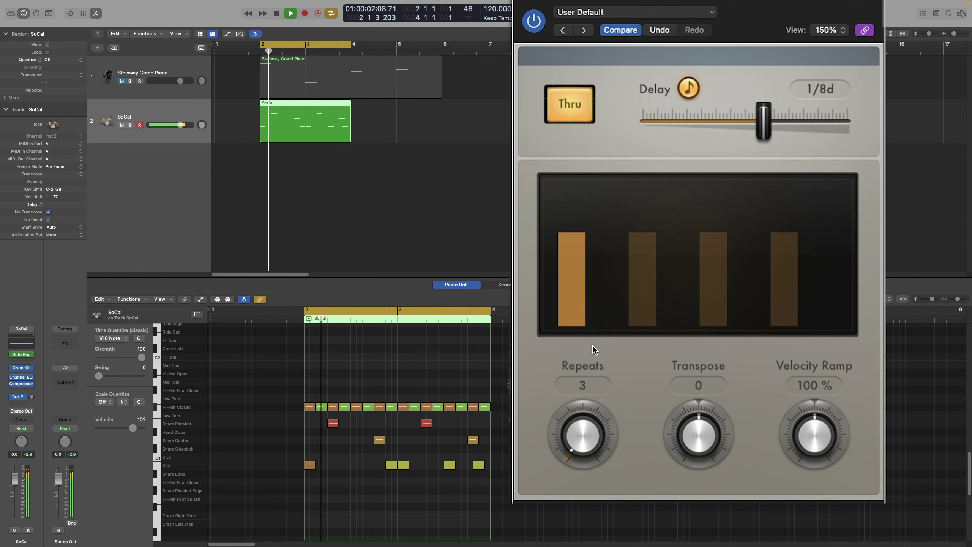
key(space)
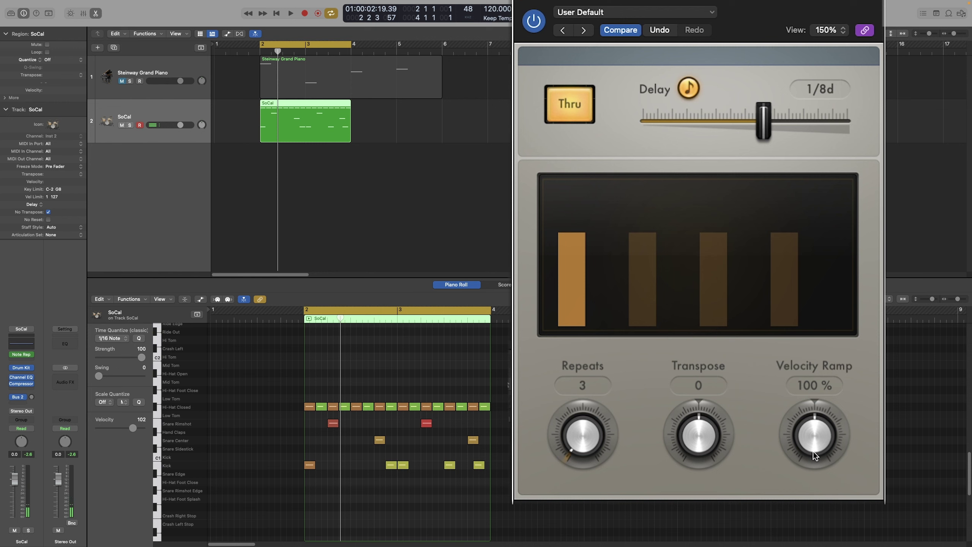
Lower the drum echoes' velocity ramp to 80% and audition the softer echoes
drag(814, 450, 811, 463)
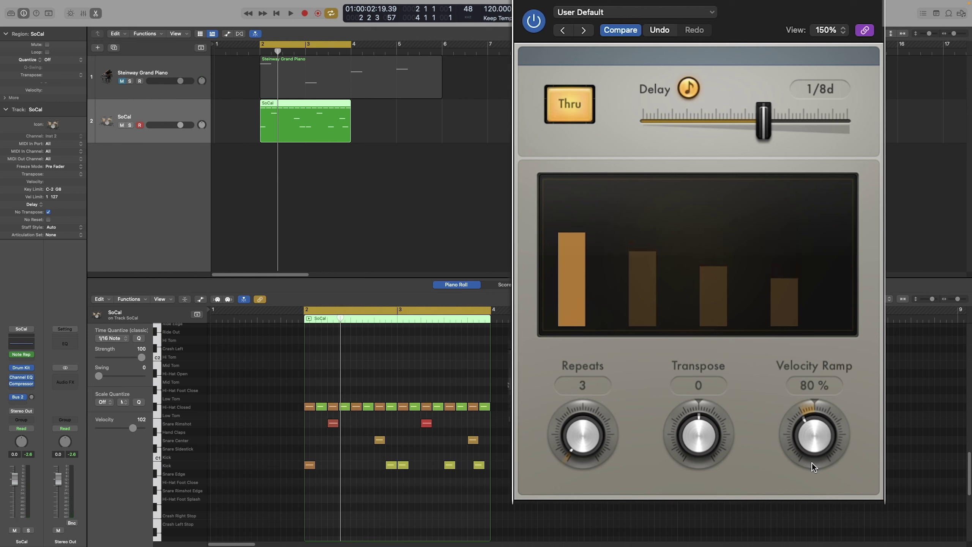
key(space)
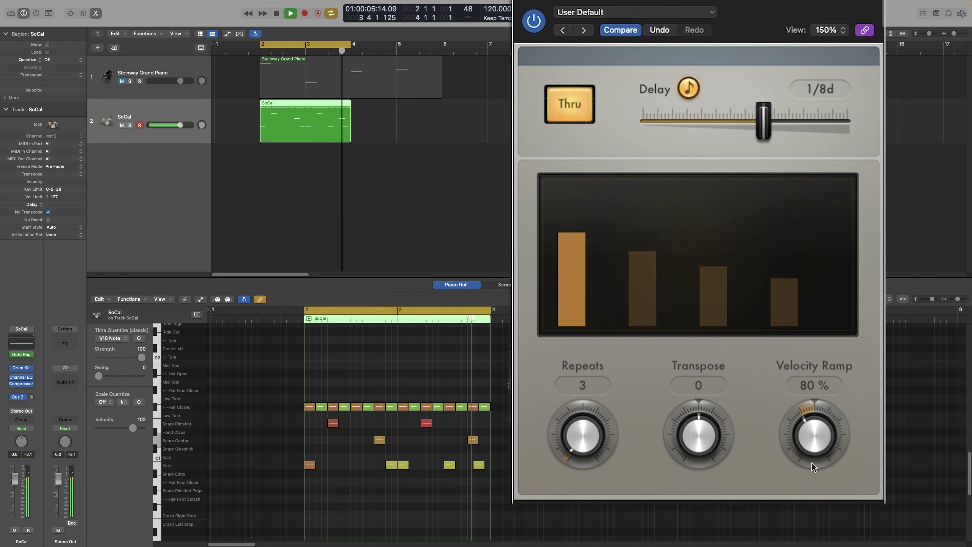
key(space)
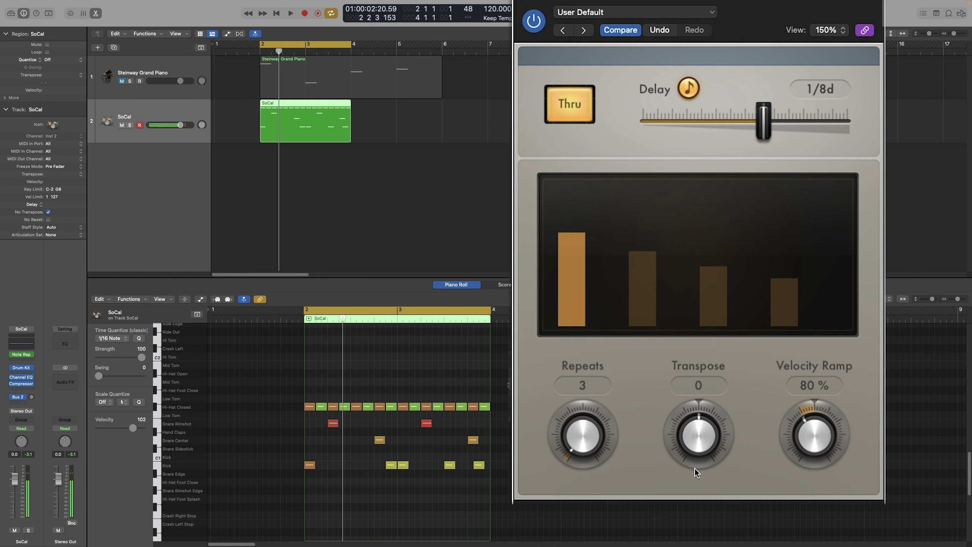
key(space)
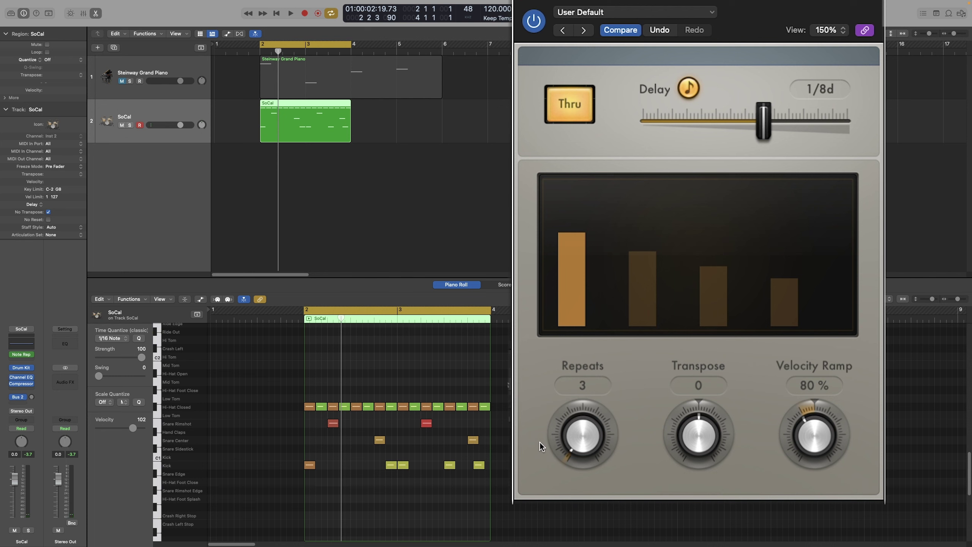
Try 6 repeats, then cut repeats to 2 and lower the velocity ramp to 74%
drag(587, 432, 586, 427)
key(space)
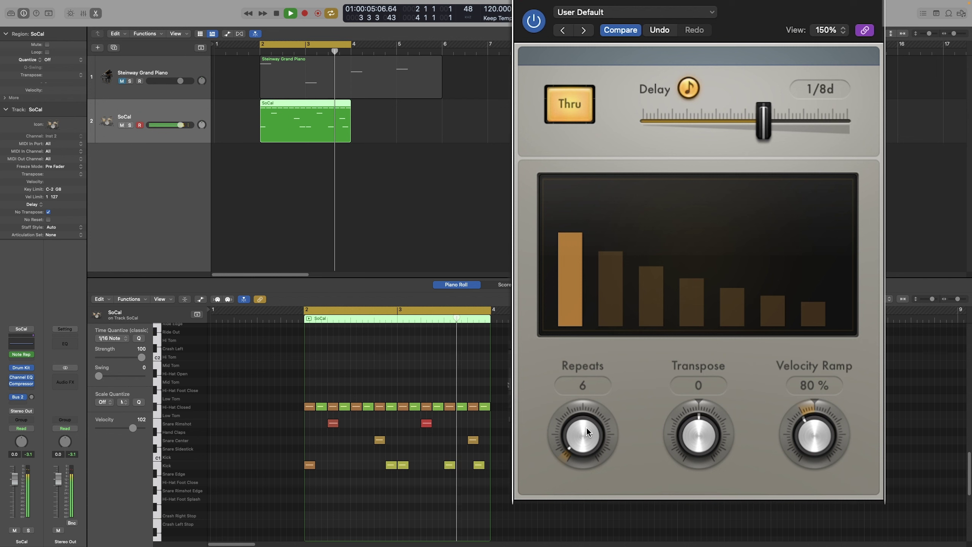
drag(587, 431, 588, 434)
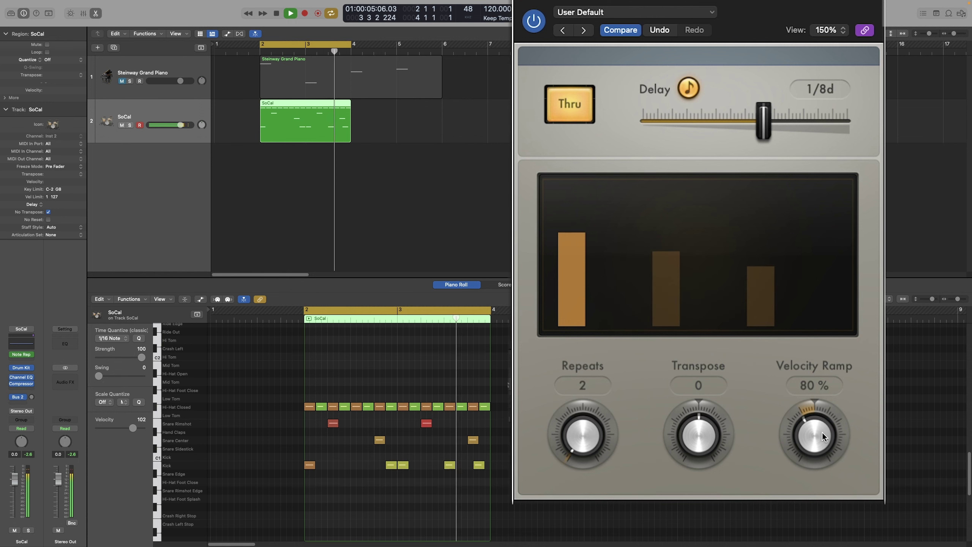
drag(821, 432, 817, 437)
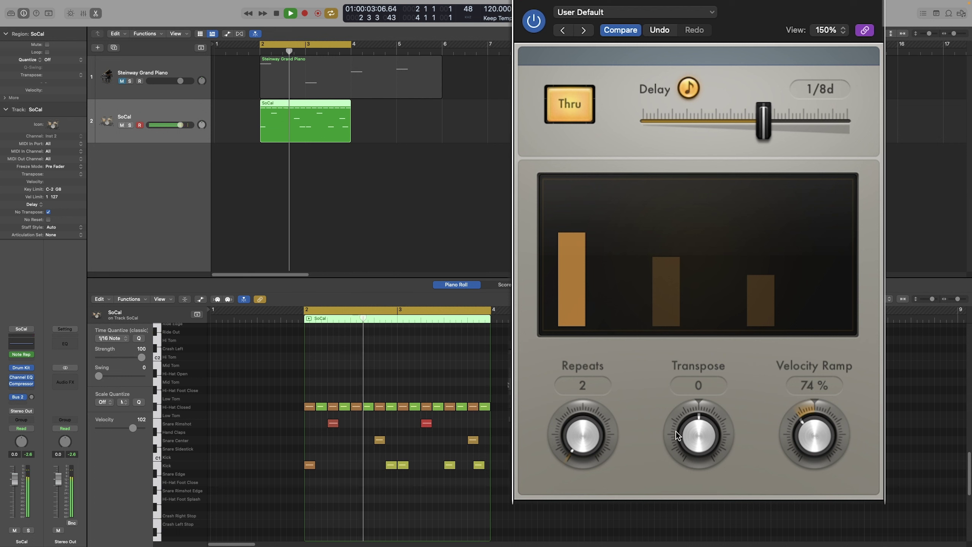
key(space)
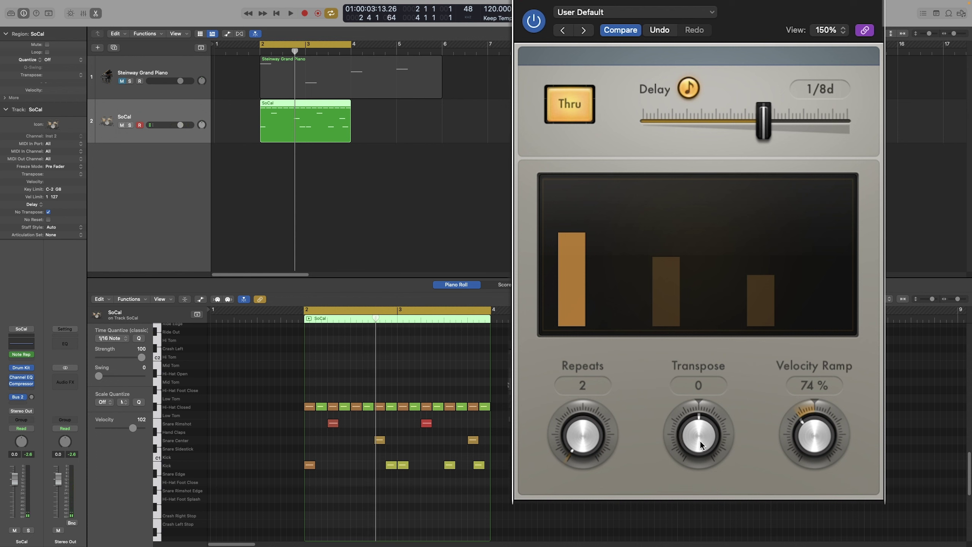
Set the drum Note Repeater back to 3 repeats and start transposing the echoes upward
scroll(184, 415, up, 2)
scroll(184, 415, up, 3)
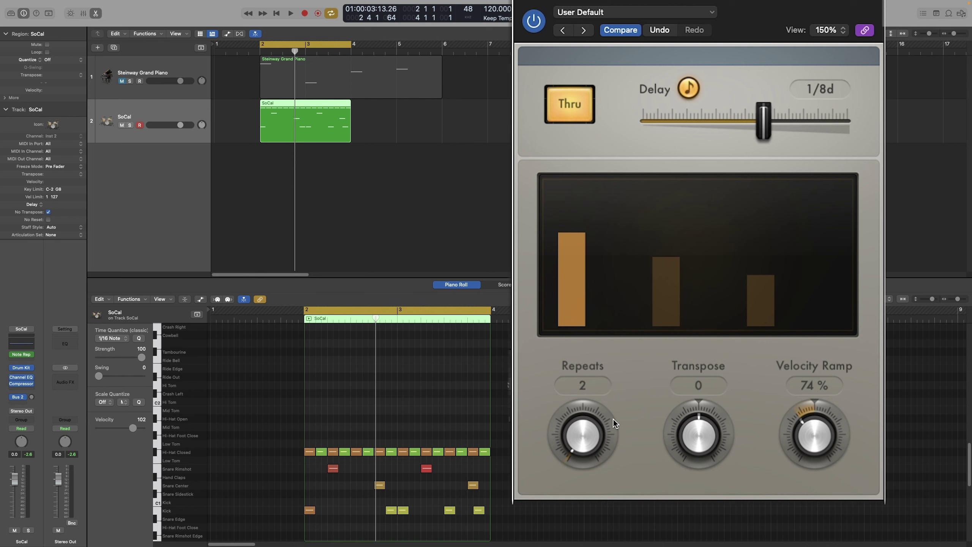
key(space)
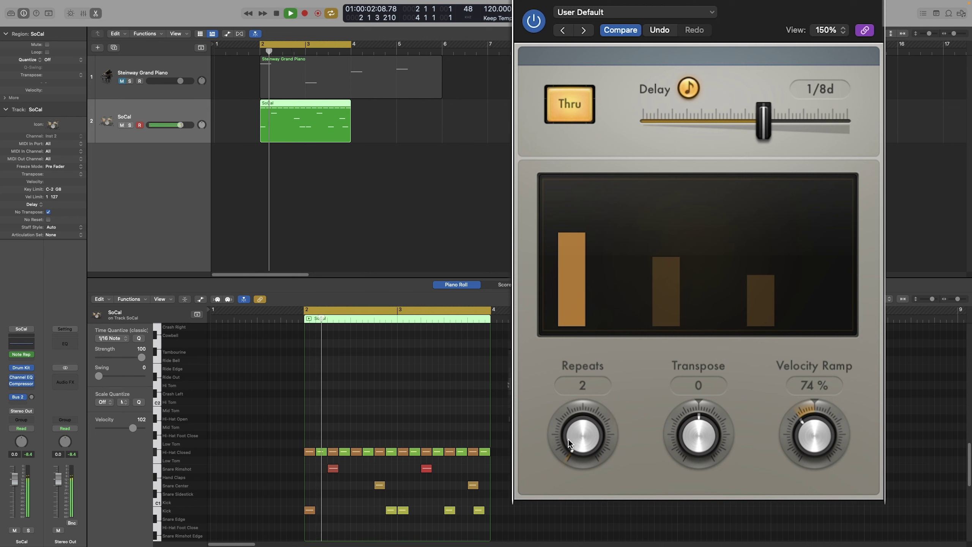
drag(572, 439, 572, 438)
drag(711, 433, 711, 421)
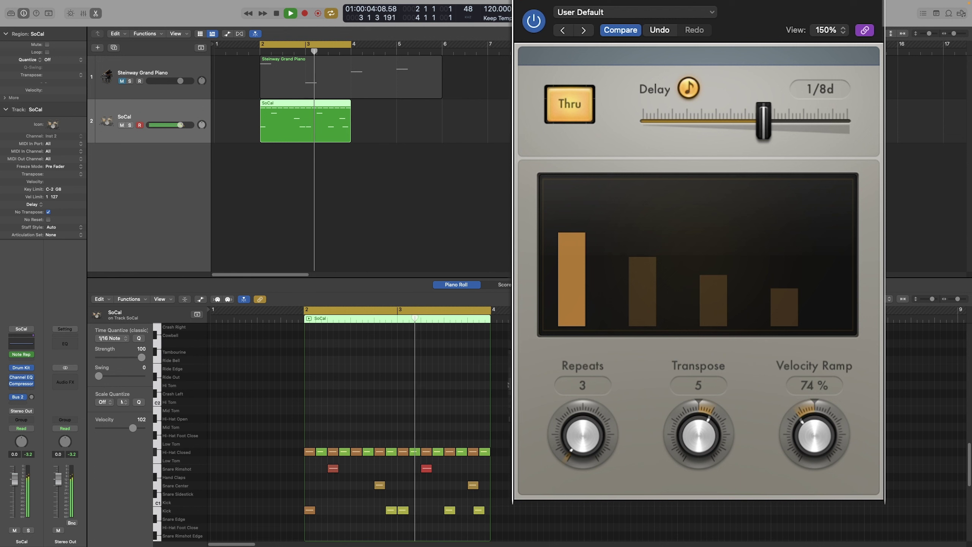
key(space)
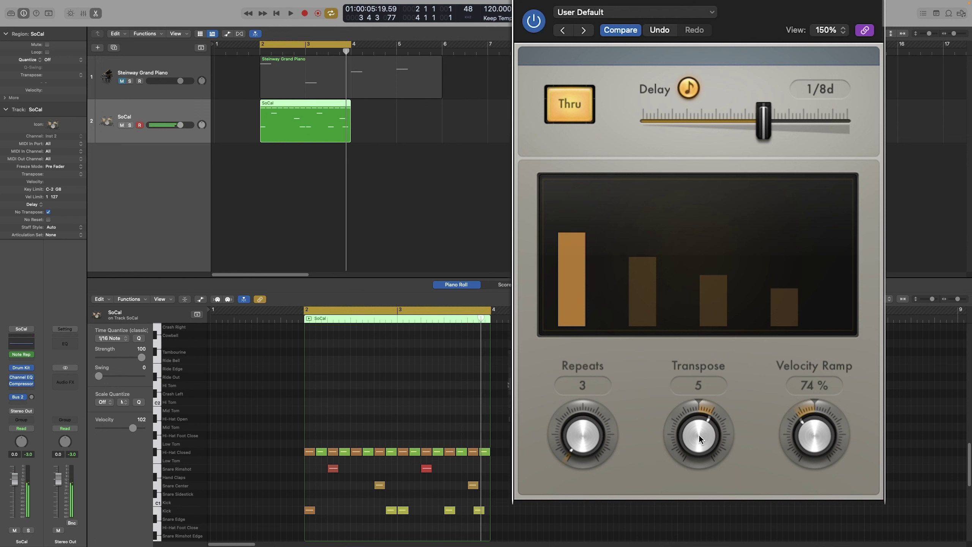
Raise the echo transpose to 7 and audition the loop from bar 2
key(space)
drag(701, 444, 700, 433)
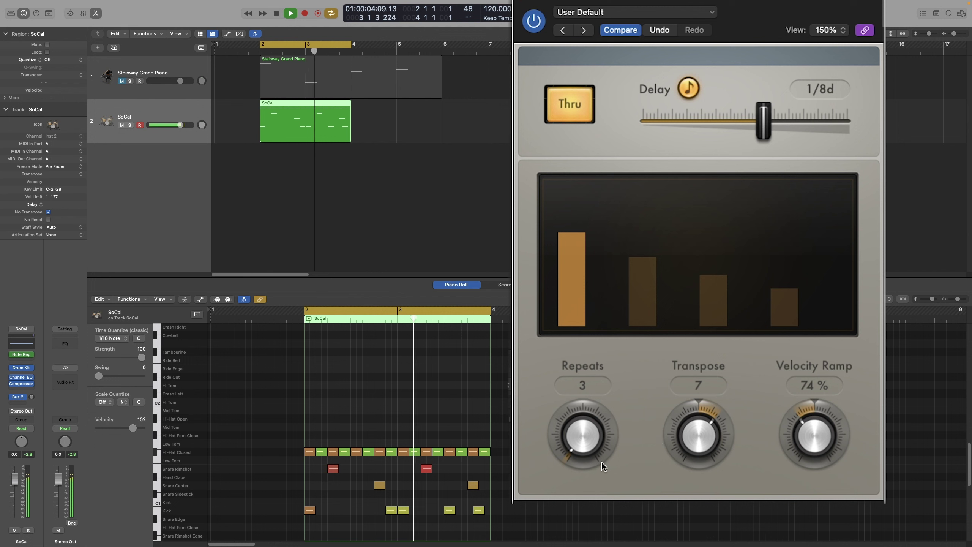
key(space)
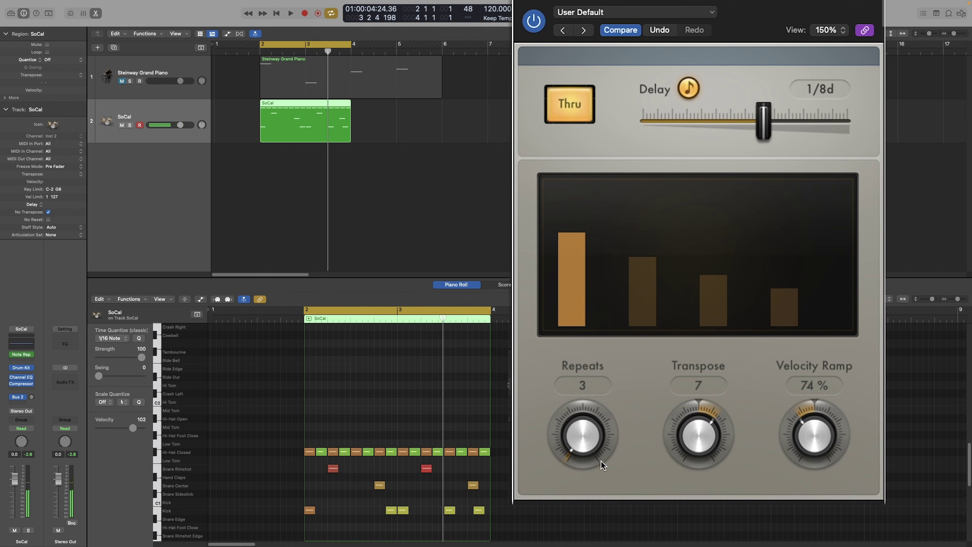
key(space)
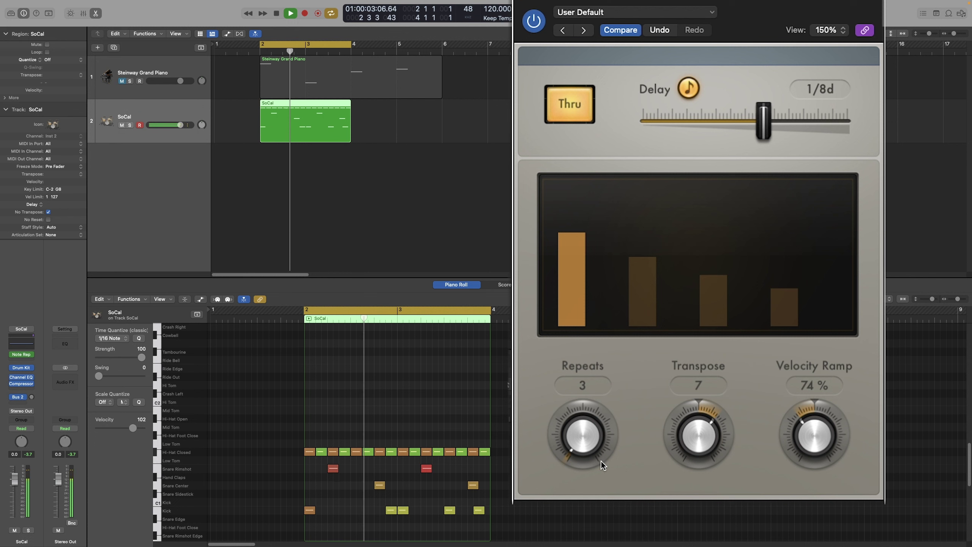
key(space)
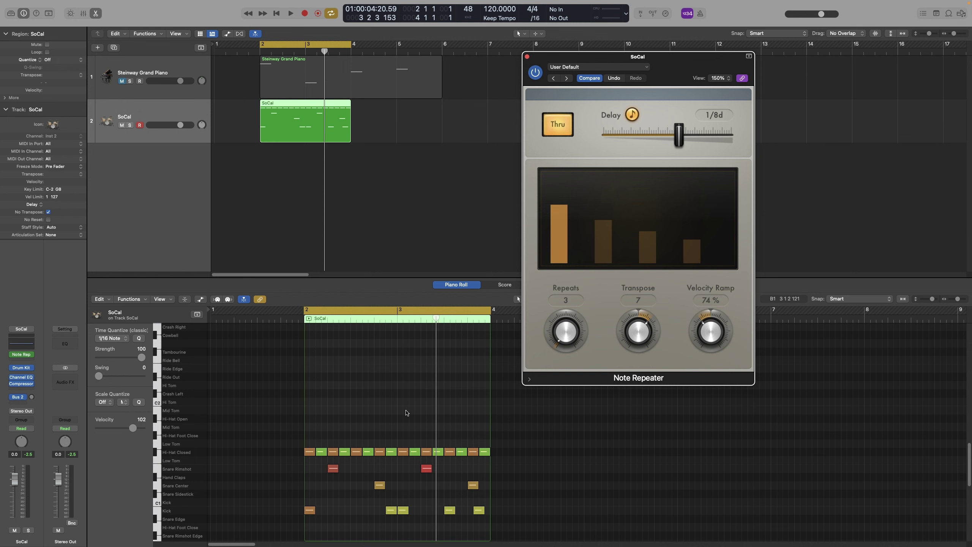
Reveal the Note Repeater's note range settings and audition the Crash Left sound
click(529, 380)
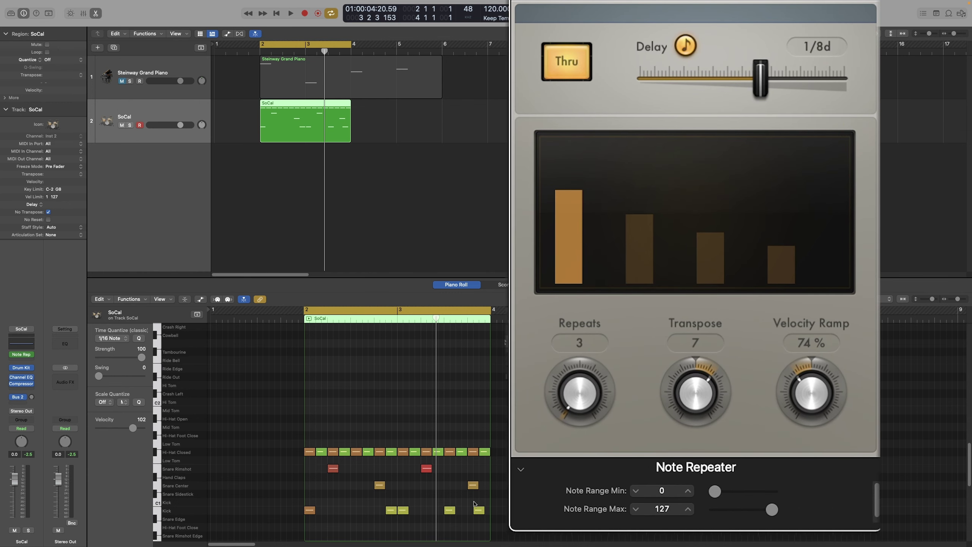
scroll(164, 388, up, 5)
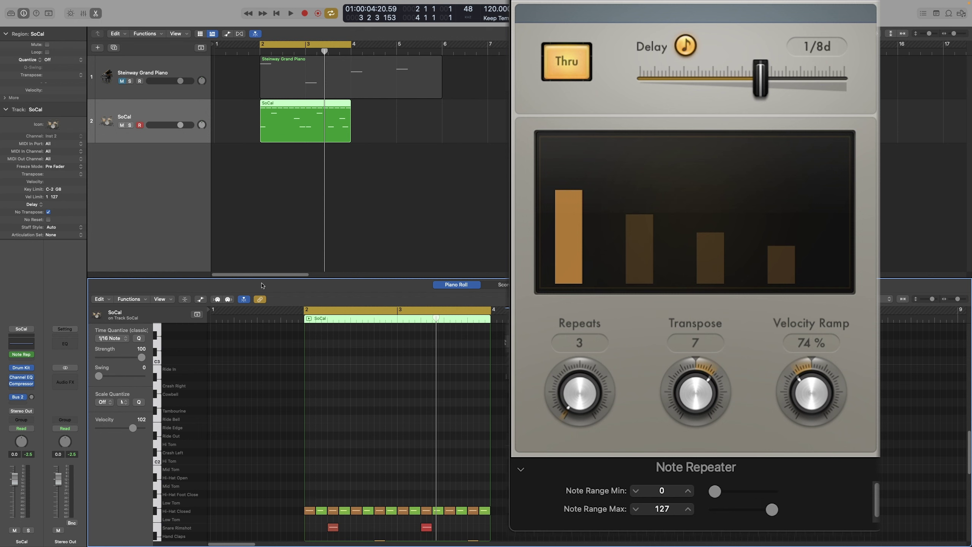
click(230, 299)
click(198, 453)
Set Note Range Max to 45, then step it down to 41
double_click(665, 509)
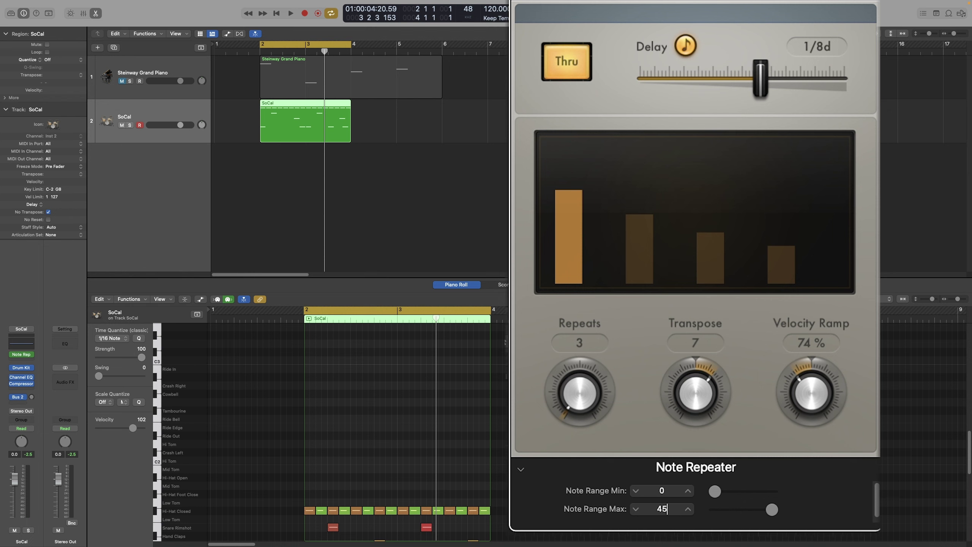
key(Return)
key(space)
click(636, 509)
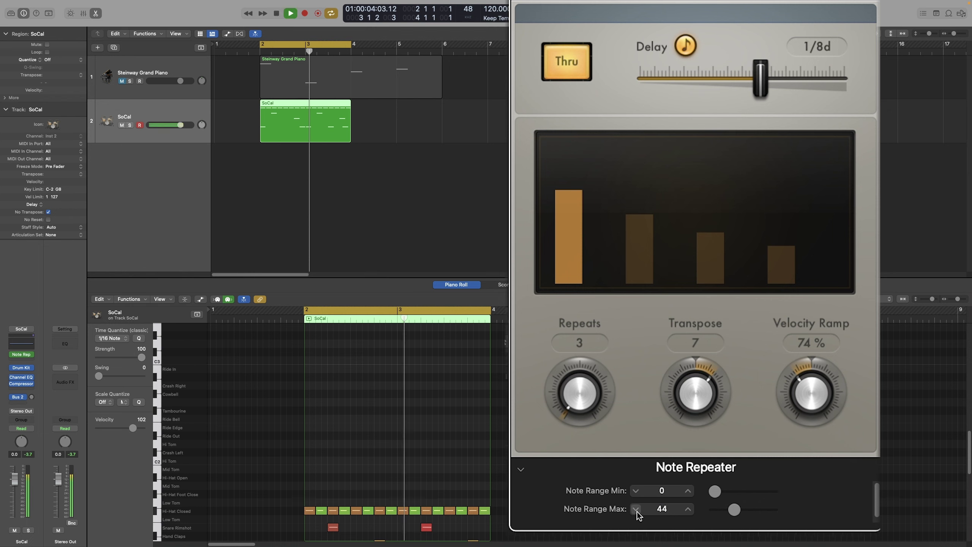
click(636, 510)
click(636, 510)
click(636, 510)
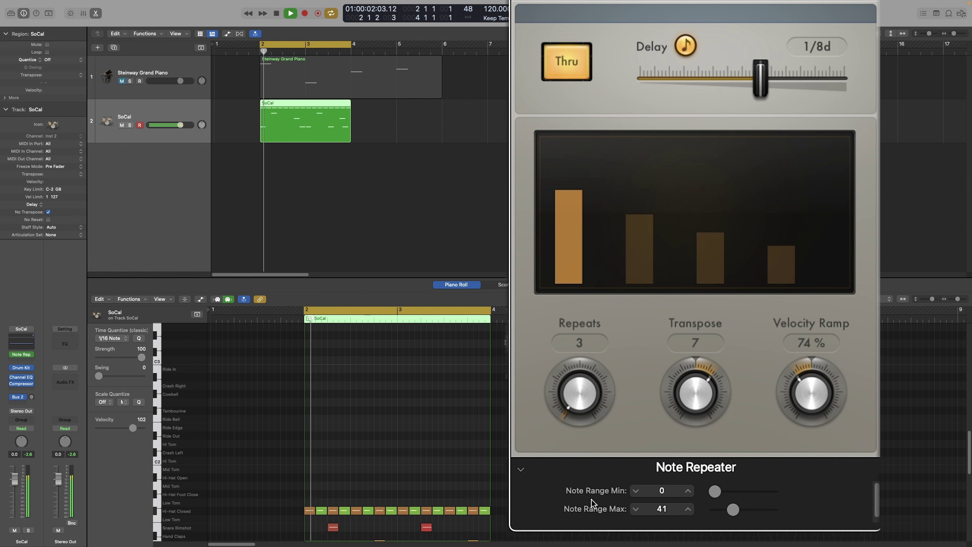
scroll(411, 417, down, 3)
scroll(411, 417, down, 3)
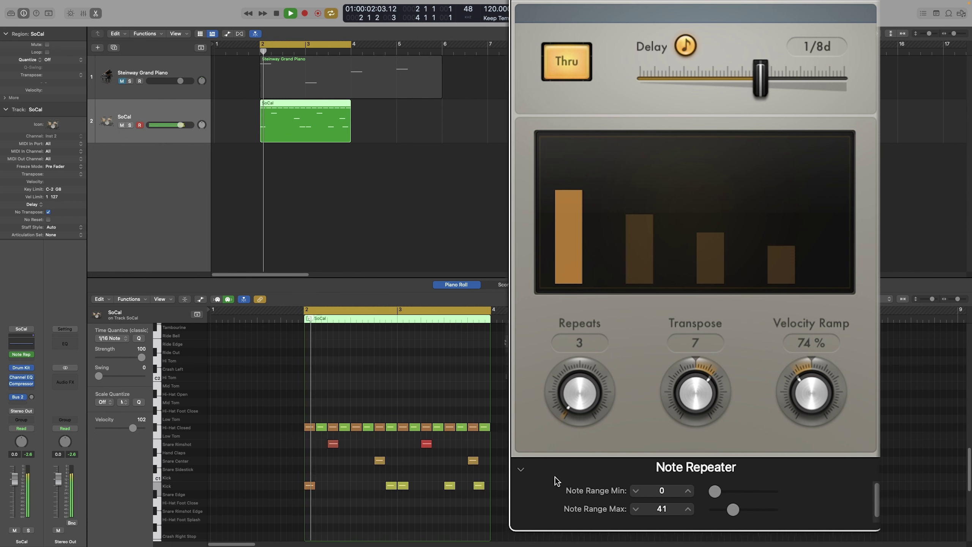
key(space)
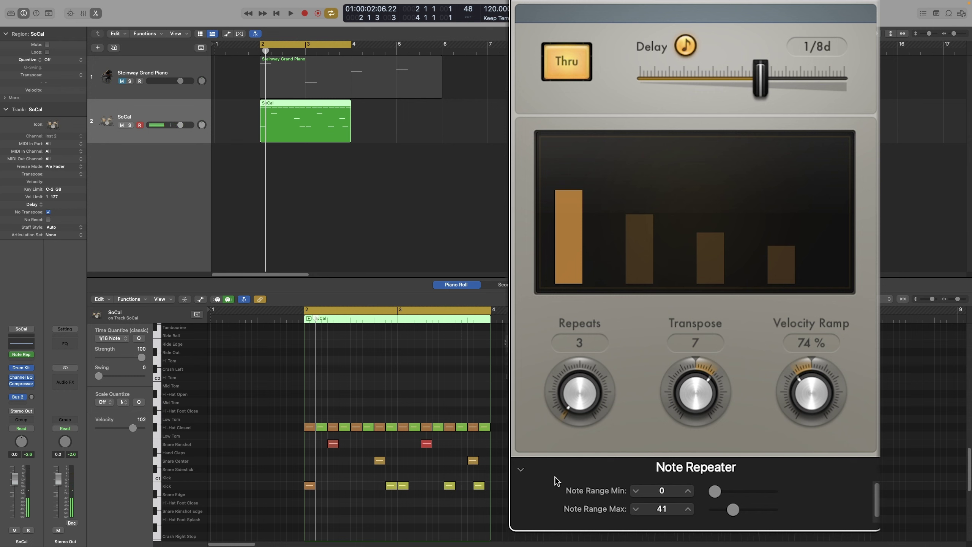
key(space)
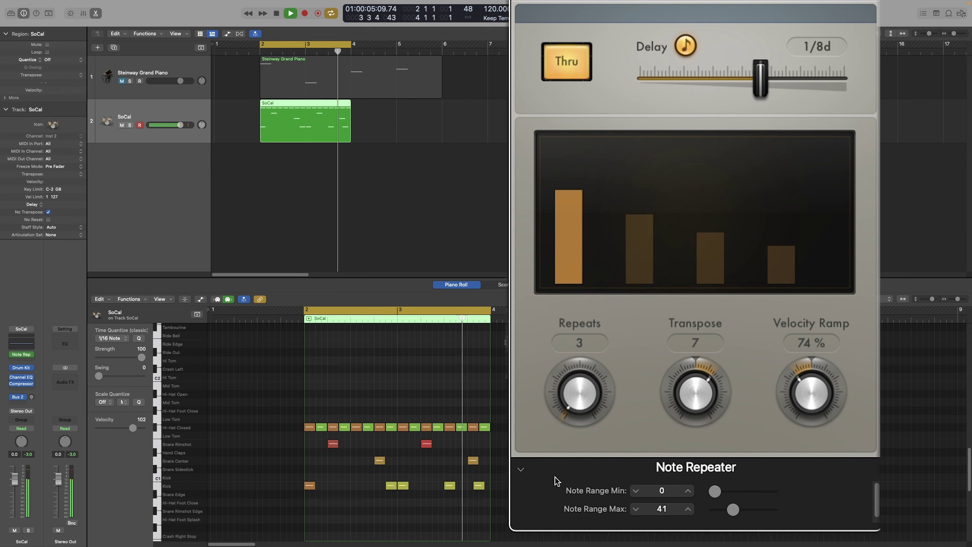
key(space)
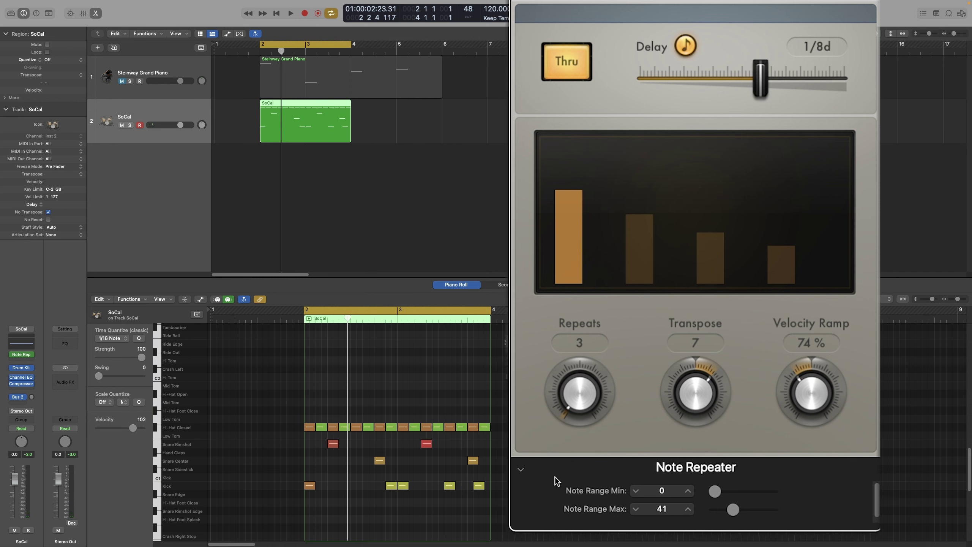
key(space)
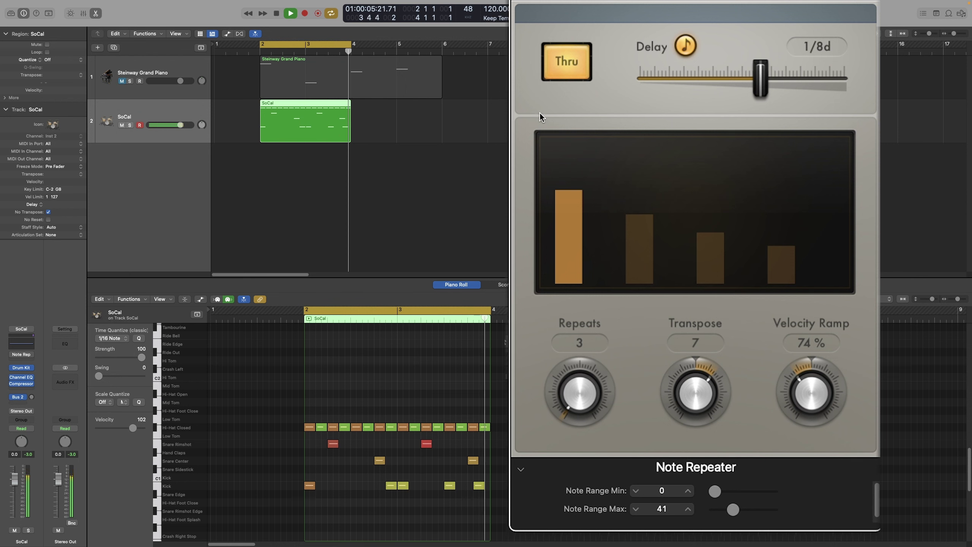
key(space)
key(space)
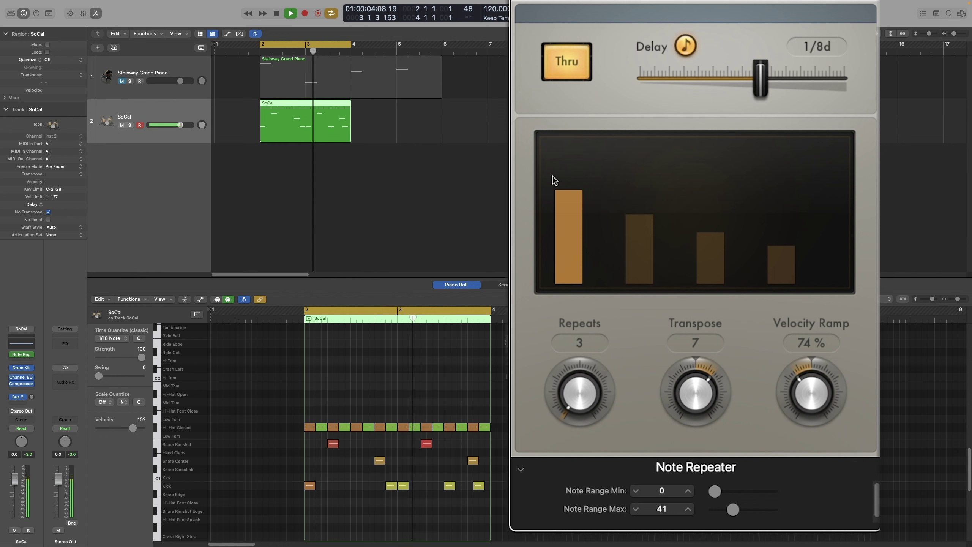
key(space)
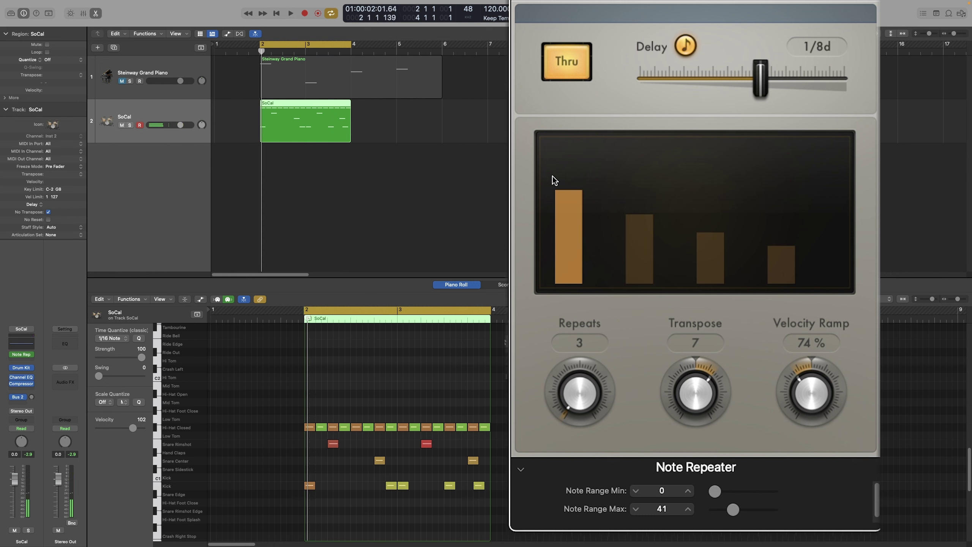